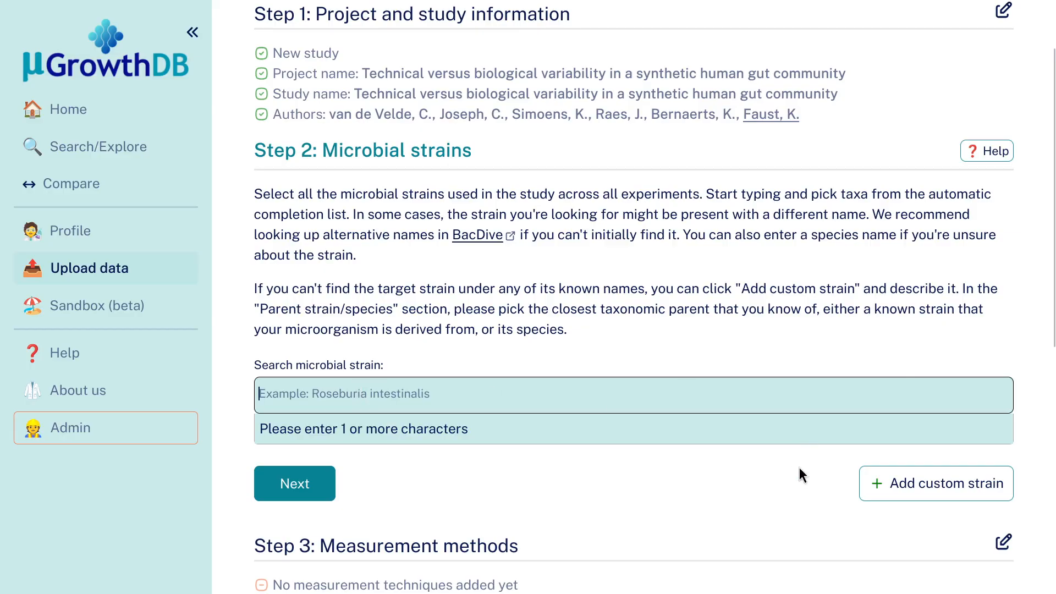
- Search the microbial strains for "roseburia intestinalis" and add the species Roseburia intestinalis (NCBI:166486)
{"action": "type", "text": "roseburia "}
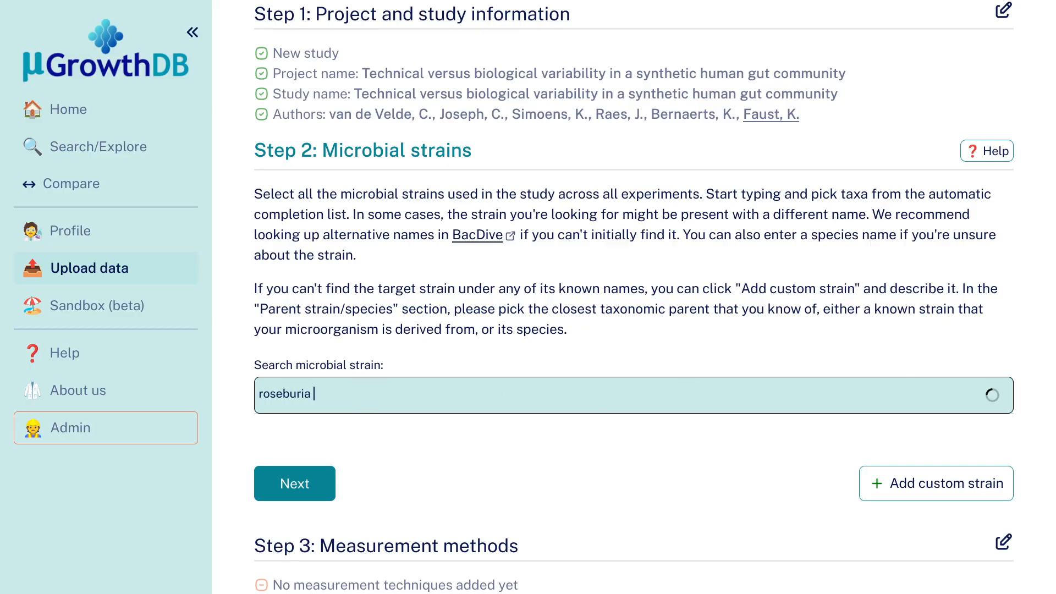
{"action": "type", "text": "intestinalis"}
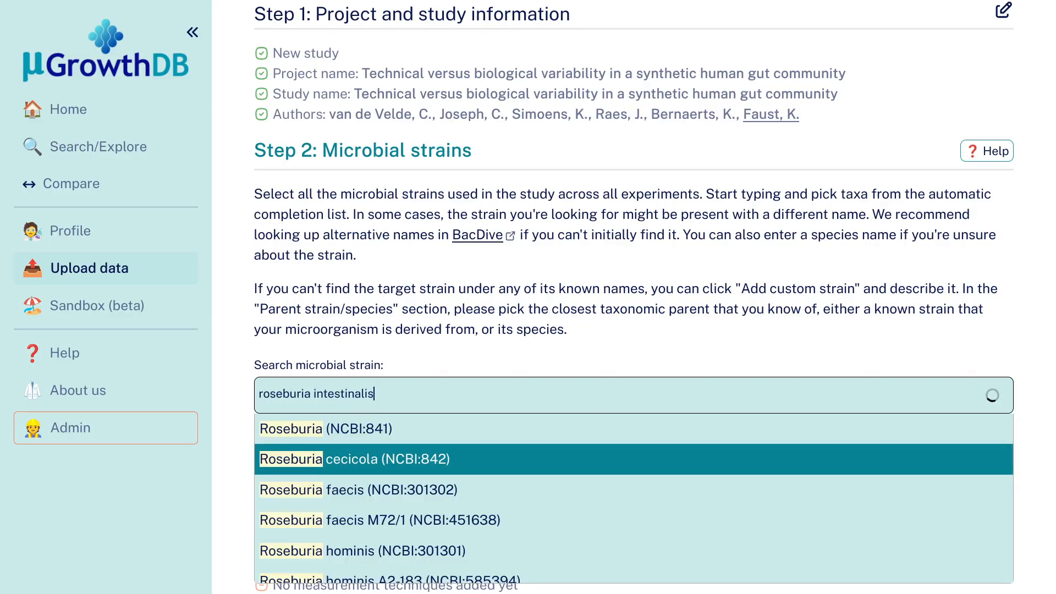
{"action": "scroll", "coordinate": [666, 326], "scroll_direction": "down", "scroll_amount": 2}
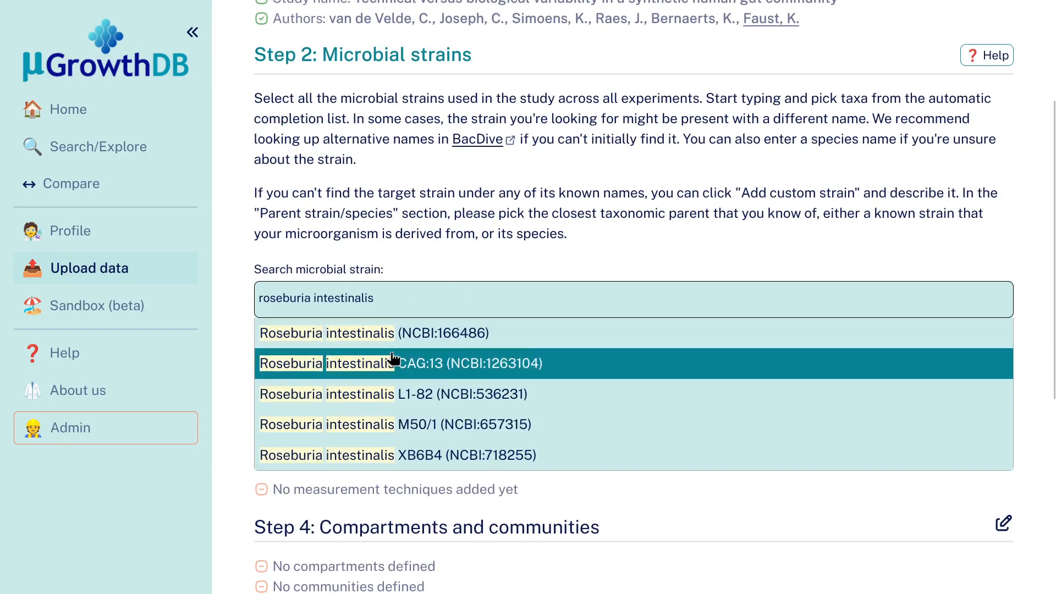
{"action": "left_click", "coordinate": [436, 333]}
- Find Bacteroides thetaiotaomicron (NCBI:818) with a partial name search and add it to the study's strains
{"action": "type", "text": "bacteroi"}
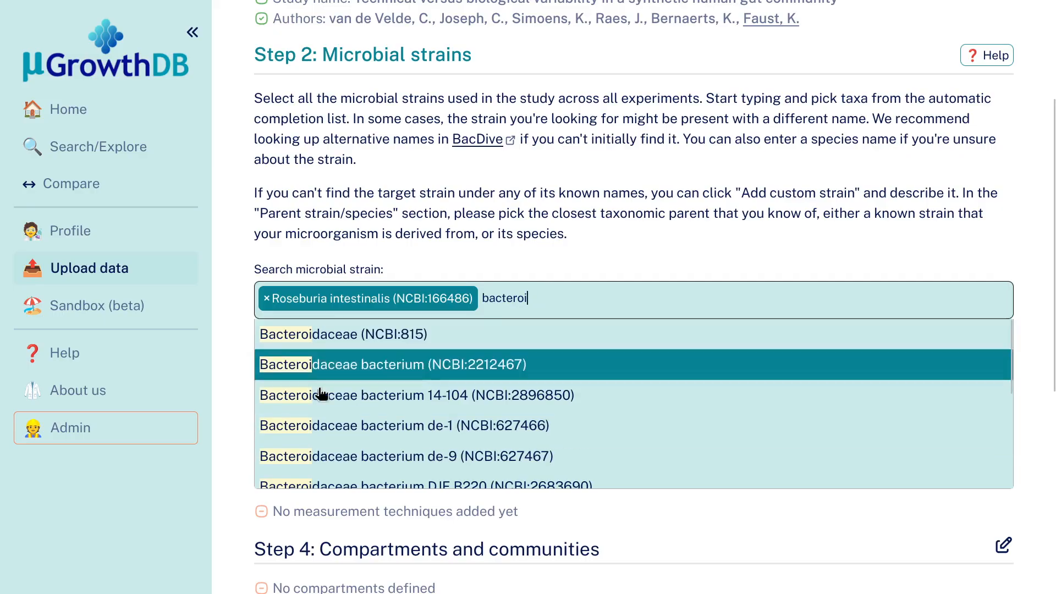
{"action": "type", "text": "theta"}
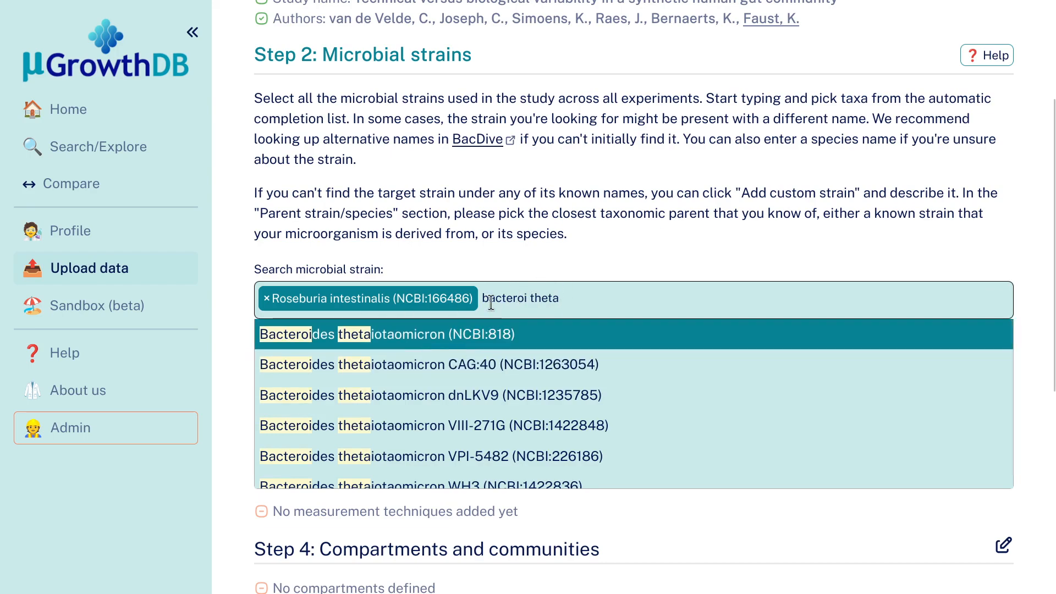
{"action": "left_click", "coordinate": [479, 334]}
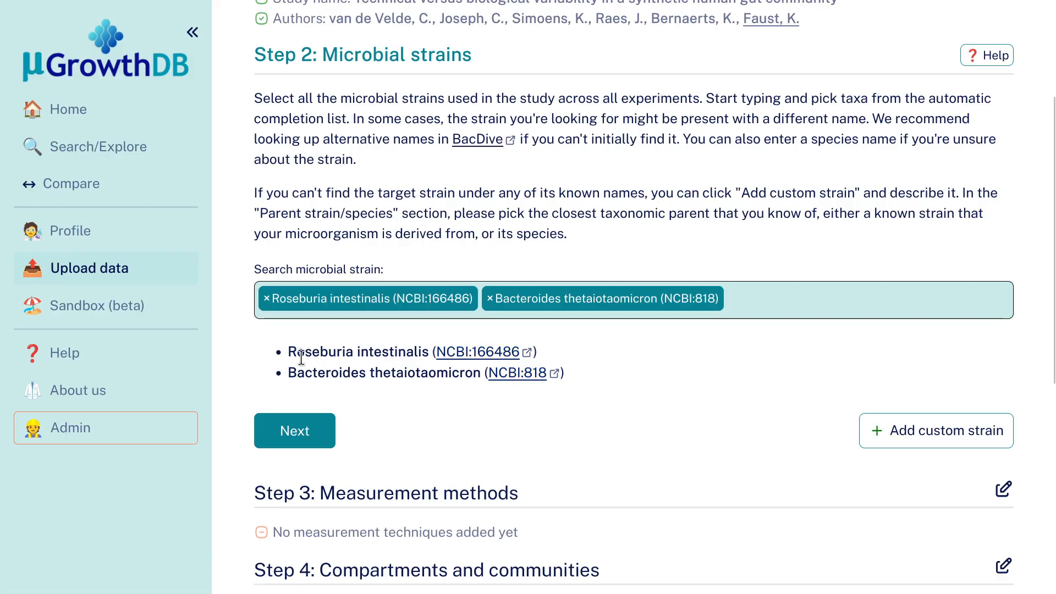
- Remove both Bacteroides thetaiotaomicron and Roseburia intestinalis from the selected strains
{"action": "left_click", "coordinate": [489, 299]}
{"action": "left_click", "coordinate": [267, 298]}
{"action": "left_click", "coordinate": [408, 397]}
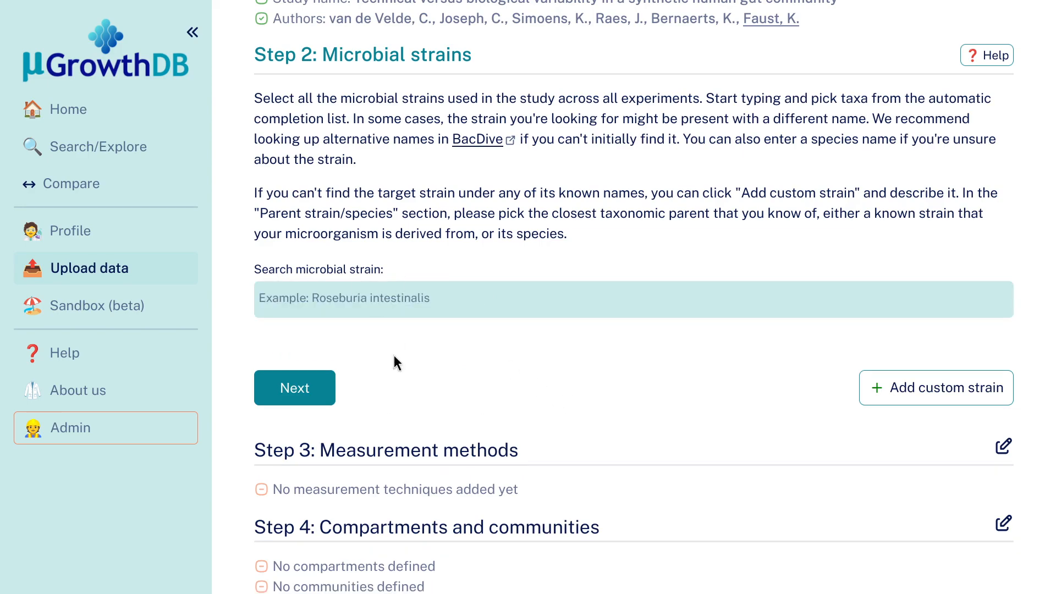
- Search the microbial strains for "roseburia intestinalis dsm"
{"action": "left_click", "coordinate": [398, 301]}
{"action": "type", "text": "rosebur"}
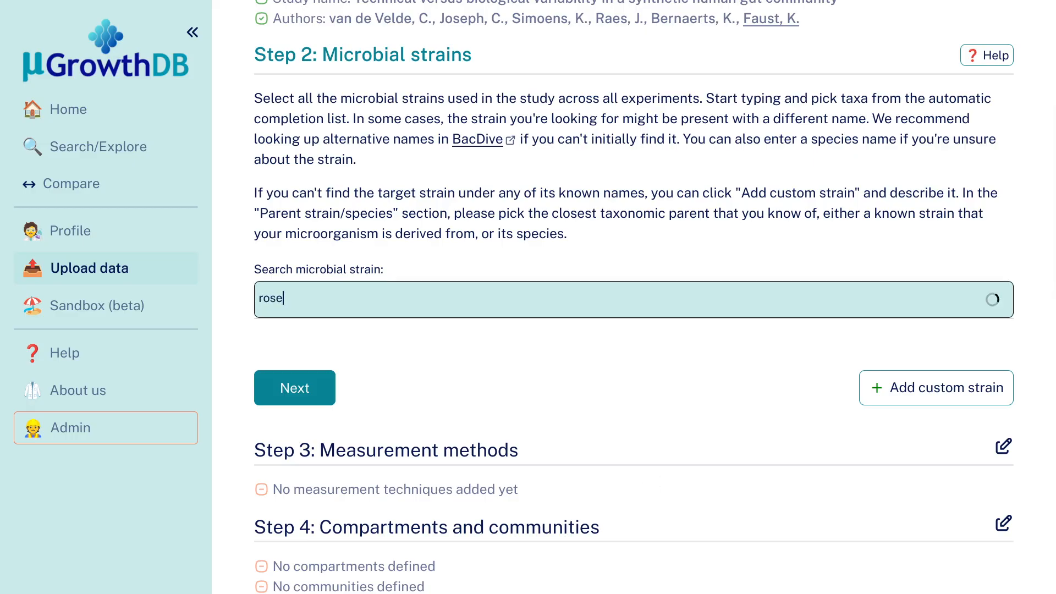
{"action": "key", "text": "BackSpace"}
{"action": "key", "text": "BackSpace"}
{"action": "type", "text": "uria intestinalis dsm"}
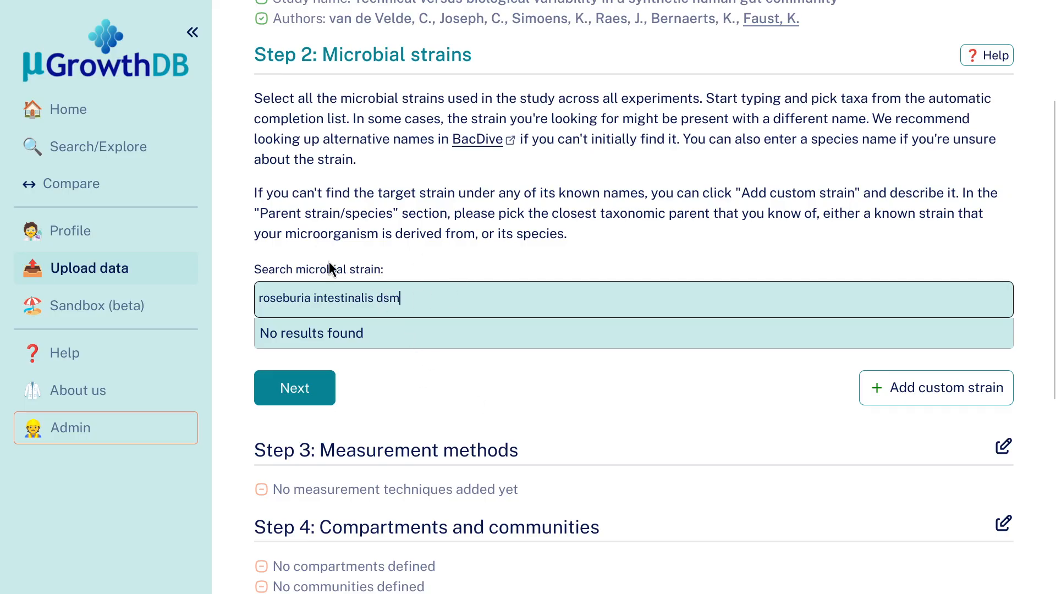
- Check Roseburia intestinalis in the NCBI Taxonomy Browser and BacDive, examine its DSM designation, and open its linked NCBI taxonomy record
{"action": "mouse_move", "coordinate": [209, 8]}
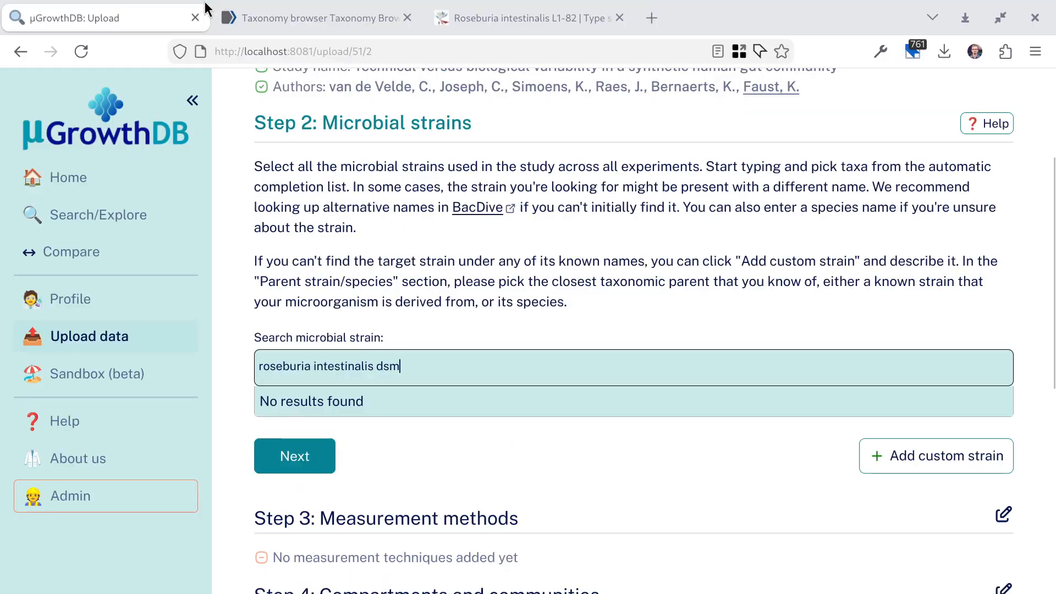
{"action": "left_click", "coordinate": [324, 16]}
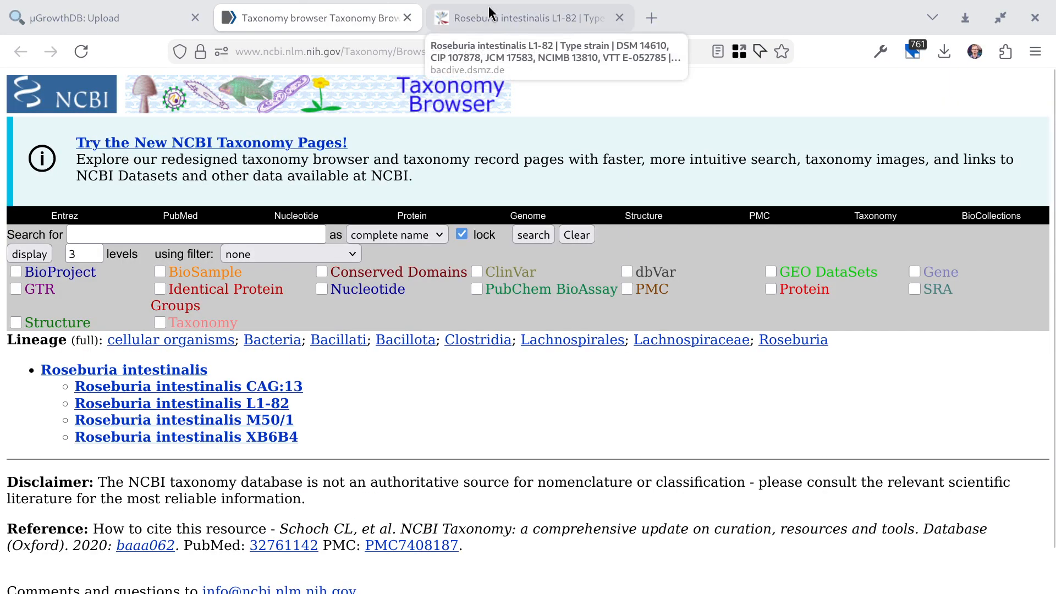
{"action": "left_click", "coordinate": [488, 8]}
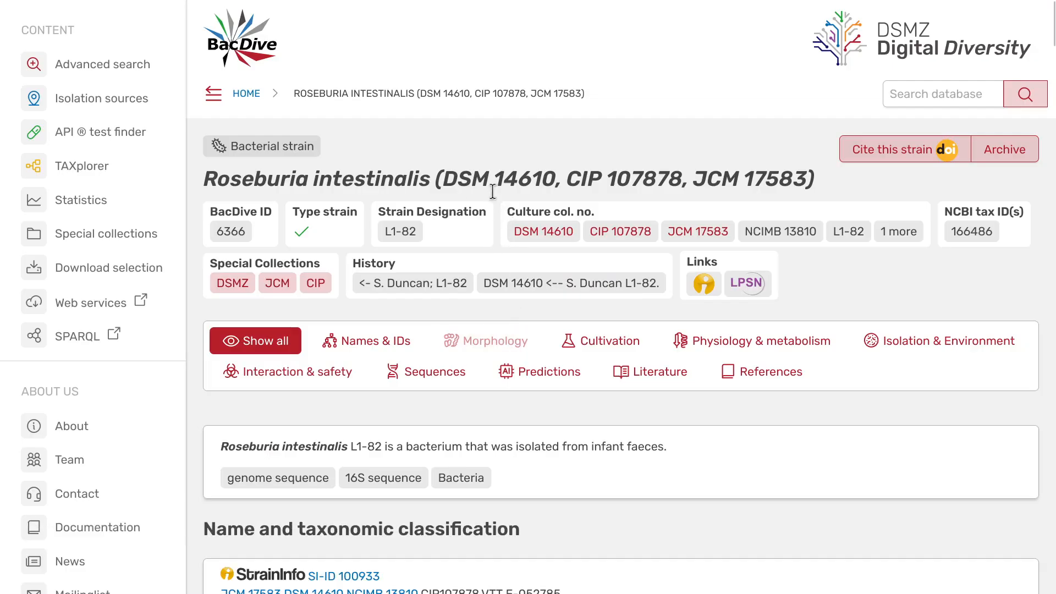
{"action": "left_click_drag", "start_coordinate": [443, 179], "coordinate": [555, 176]}
{"action": "left_click", "coordinate": [553, 175]}
{"action": "left_click_drag", "start_coordinate": [436, 177], "coordinate": [556, 176]}
{"action": "left_click", "coordinate": [555, 175]}
{"action": "left_click", "coordinate": [971, 236]}
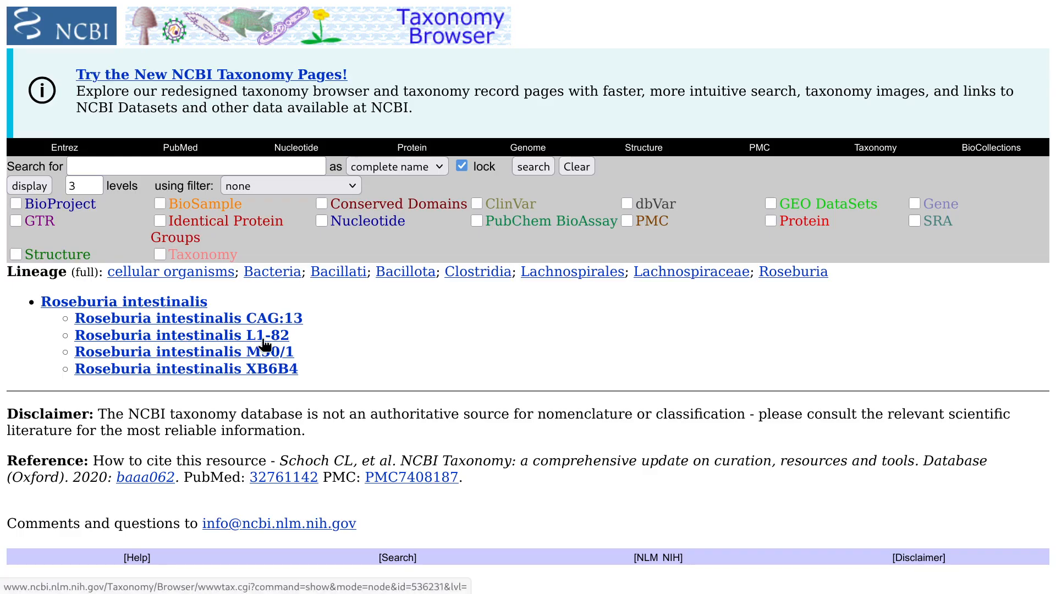
- Return to the μGrowthDB upload page, refine the search to "roseburia intestinalis l1", and add Roseburia intestinalis L1-82 (NCBI:536231)
{"action": "key", "text": "F11"}
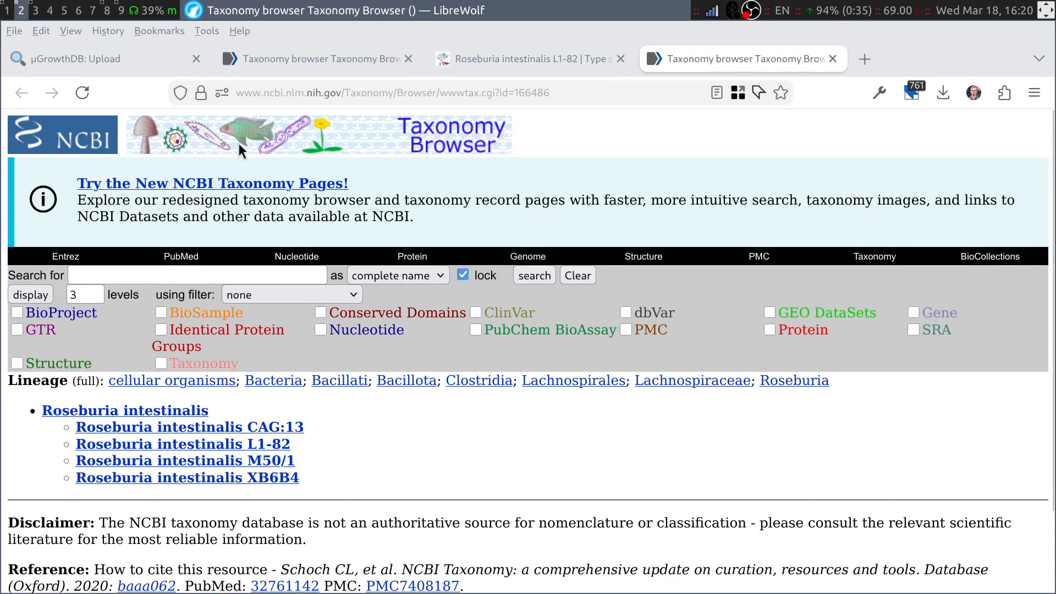
{"action": "left_click", "coordinate": [109, 38]}
{"action": "key", "text": "F11"}
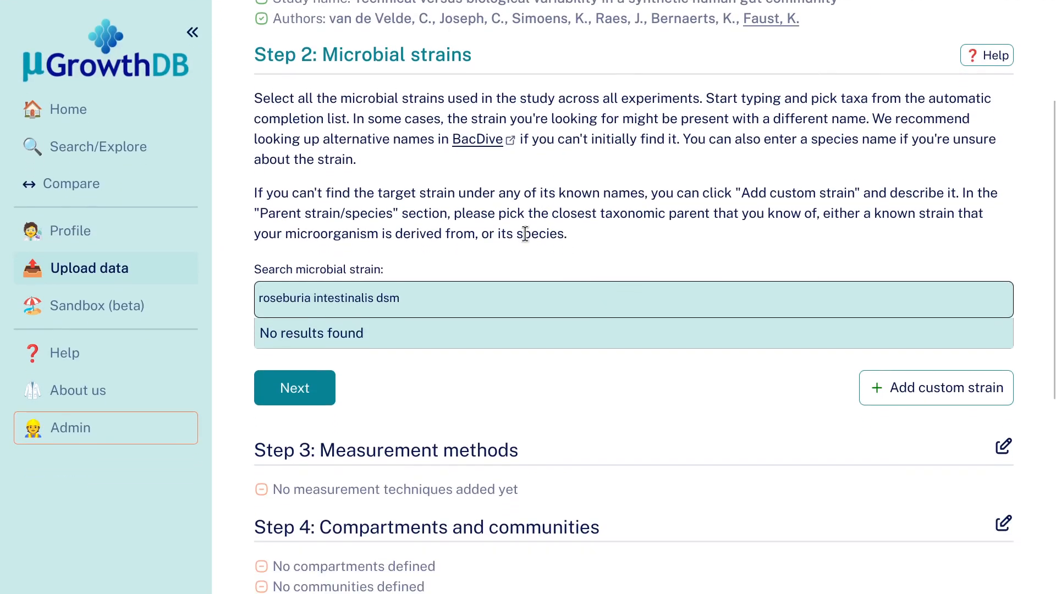
{"action": "key", "text": "BackSpace"}
{"action": "key", "text": "BackSpace"}
{"action": "key", "text": "BackSpace"}
{"action": "type", "text": "l1"}
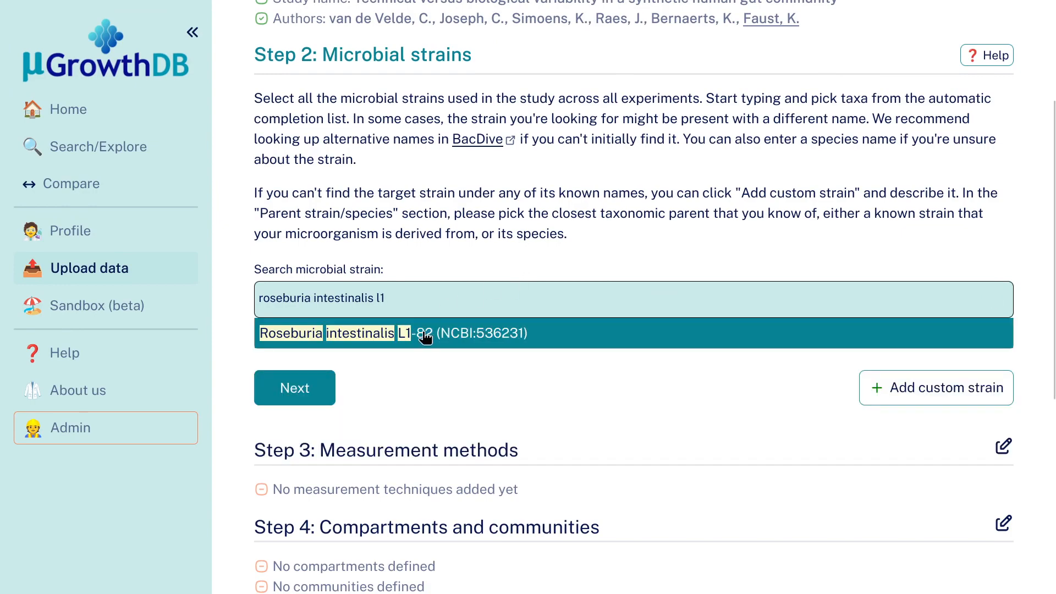
{"action": "left_click", "coordinate": [424, 334]}
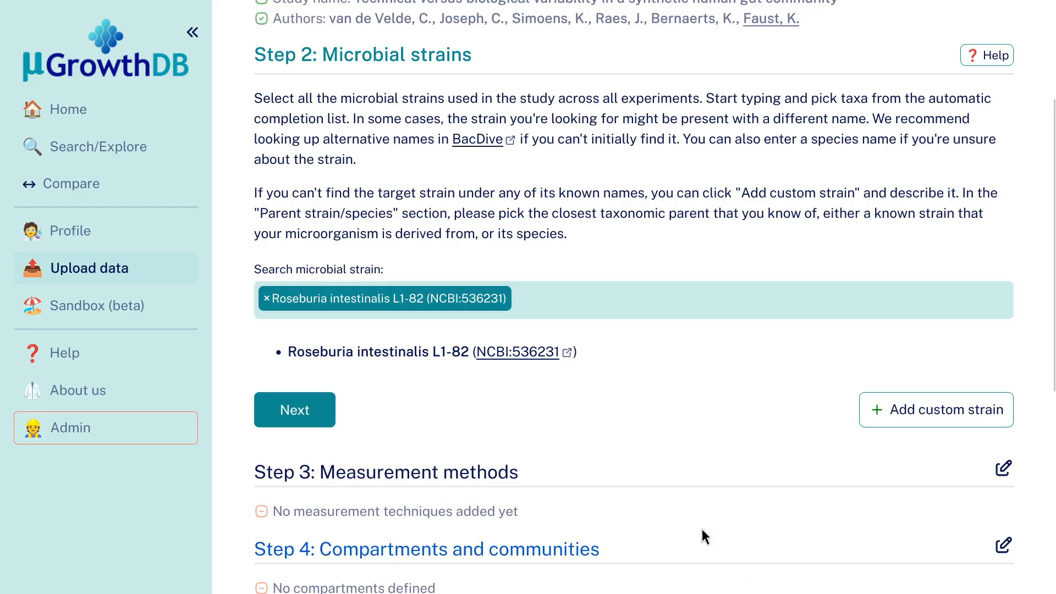
- Search the microbial strains for "thetaiotaomicron" alone, and clear the search text
{"action": "left_click", "coordinate": [588, 298]}
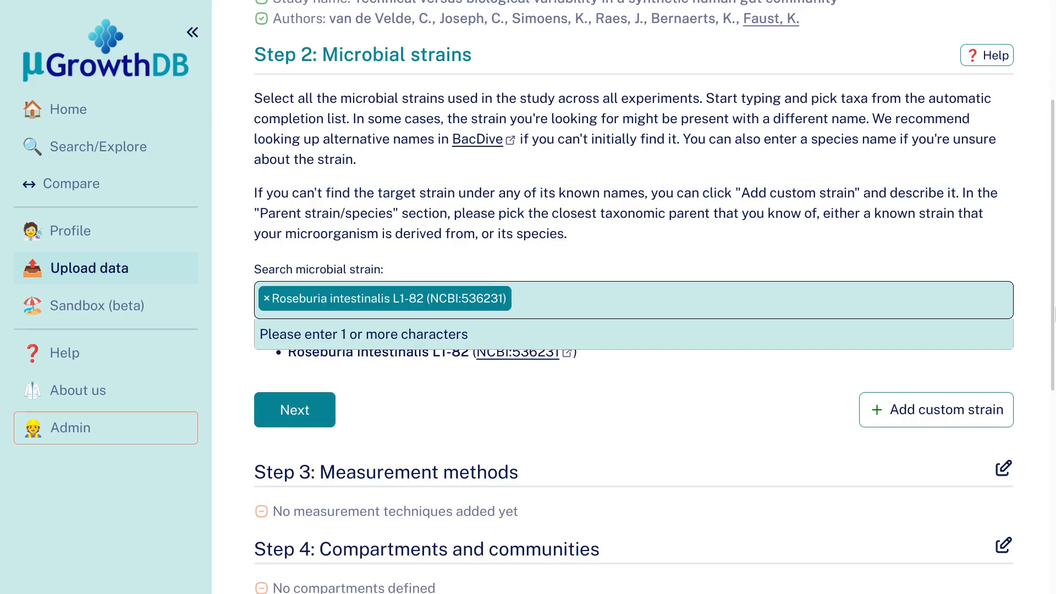
{"action": "type", "text": "thetaiotao"}
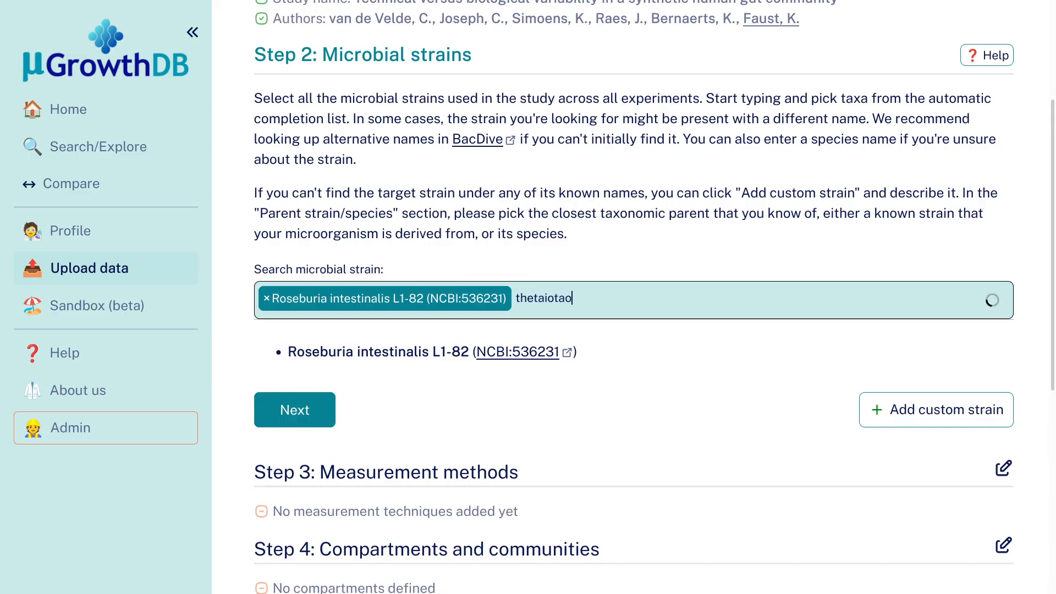
{"action": "type", "text": "micron"}
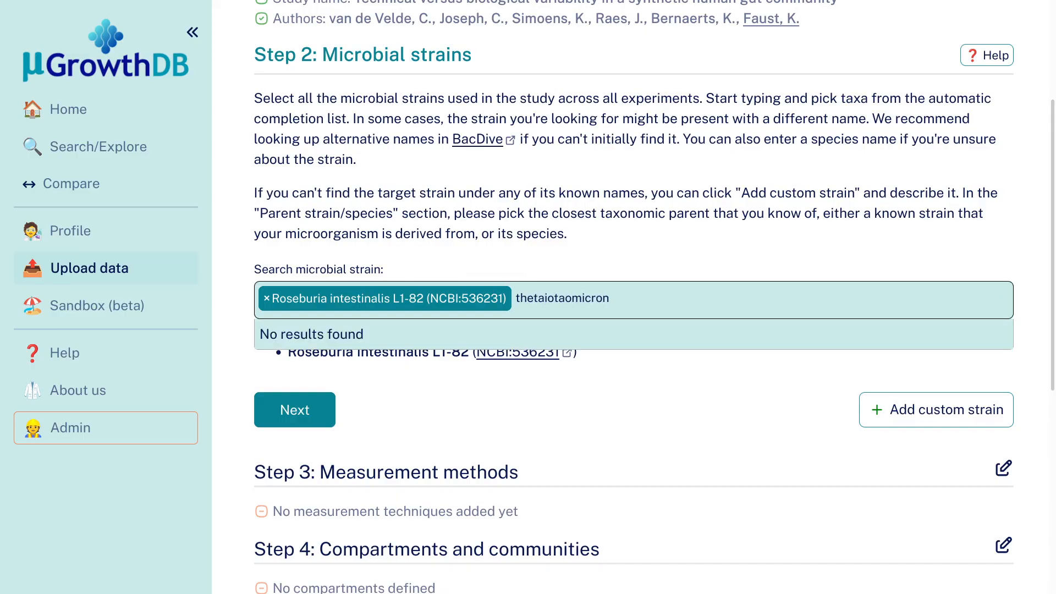
{"action": "key", "text": "BackSpace"}
{"action": "key", "text": "BackSpace"}
{"action": "key", "text": "BackSpace"}
{"action": "key", "text": "BackSpace"}
{"action": "key", "text": "BackSpace"}
{"action": "key", "text": "BackSpace"}
{"action": "key", "text": "BackSpace"}
{"action": "key", "text": "BackSpace"}
{"action": "key", "text": "BackSpace"}
{"action": "key", "text": "BackSpace"}
{"action": "key", "text": "BackSpace"}
{"action": "key", "text": "BackSpace"}
{"action": "key", "text": "BackSpace"}
{"action": "key", "text": "BackSpace"}
{"action": "key", "text": "BackSpace"}
{"action": "key", "text": "BackSpace"}
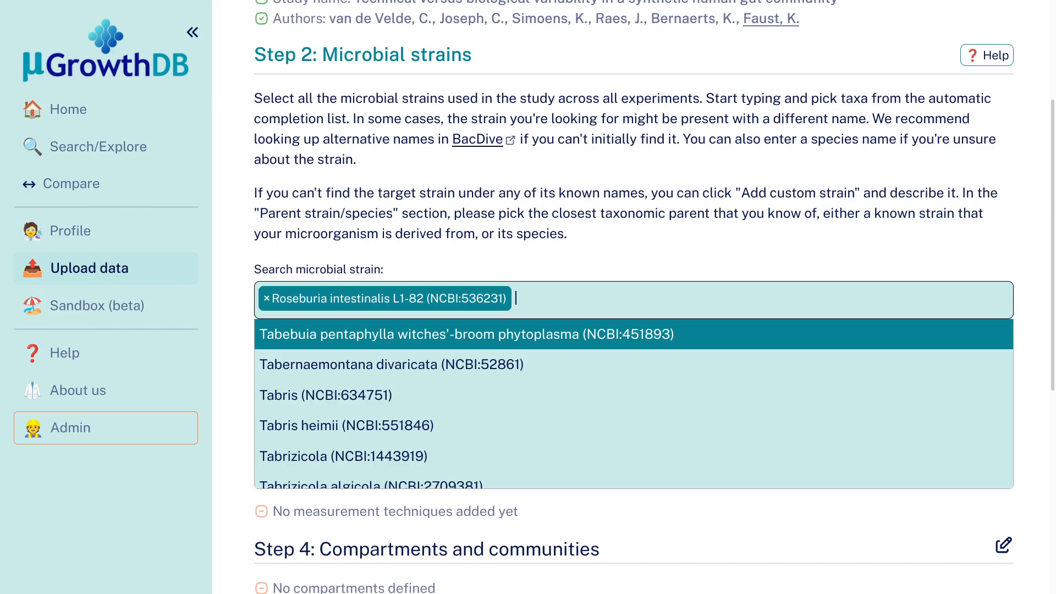
- Search for "bacteroide thet vpi" and add Bacteroides thetaiotaomicron VPI-5482 (NCBI:226186) to the study's strains
{"action": "type", "text": "bacteroide"}
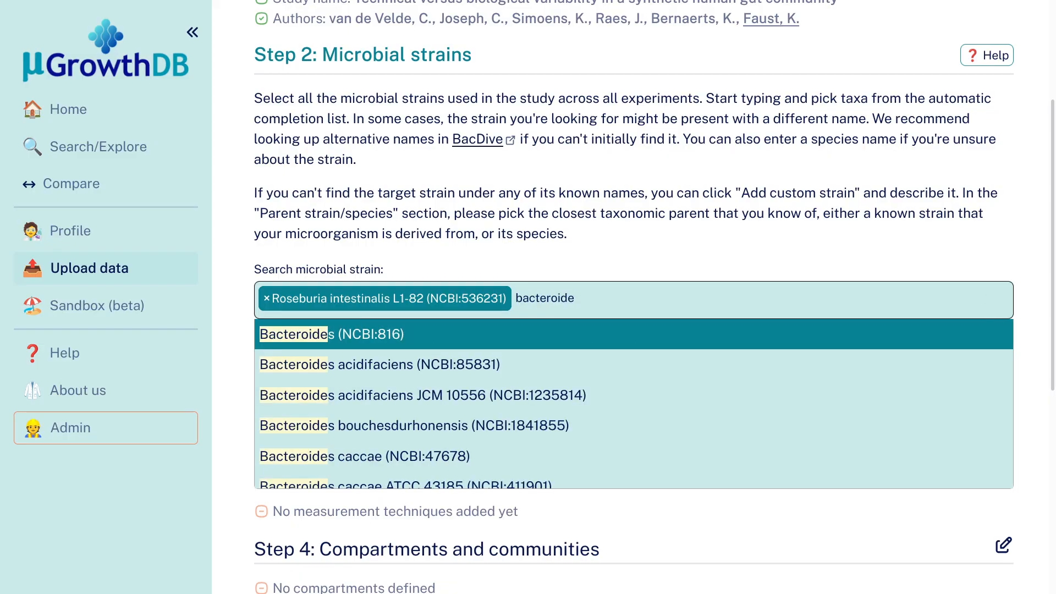
{"action": "type", "text": " thet "}
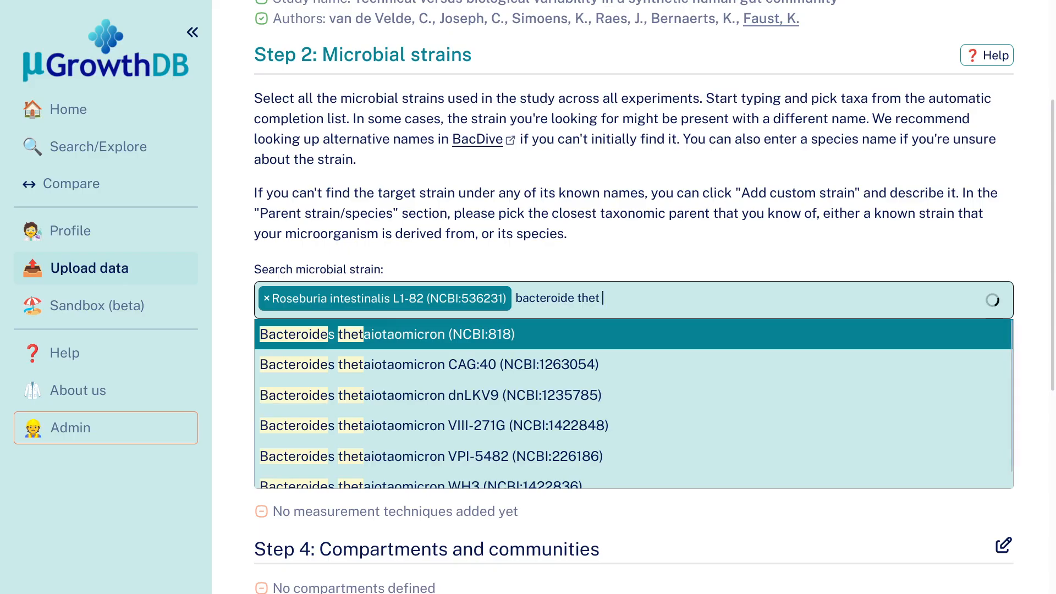
{"action": "type", "text": "vpi"}
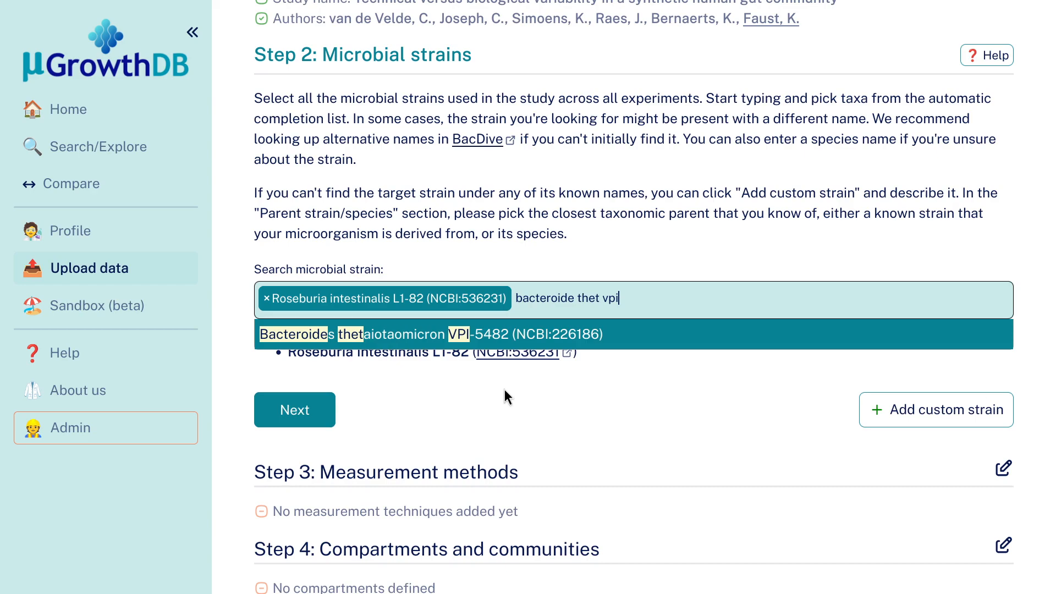
{"action": "left_click", "coordinate": [539, 336]}
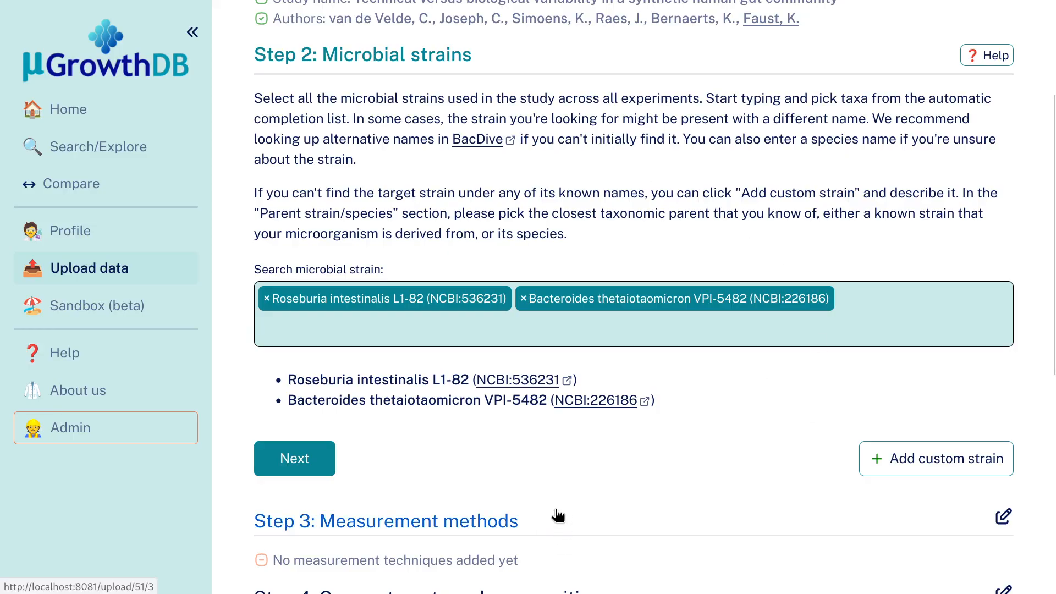
{"action": "key", "text": "super+3"}
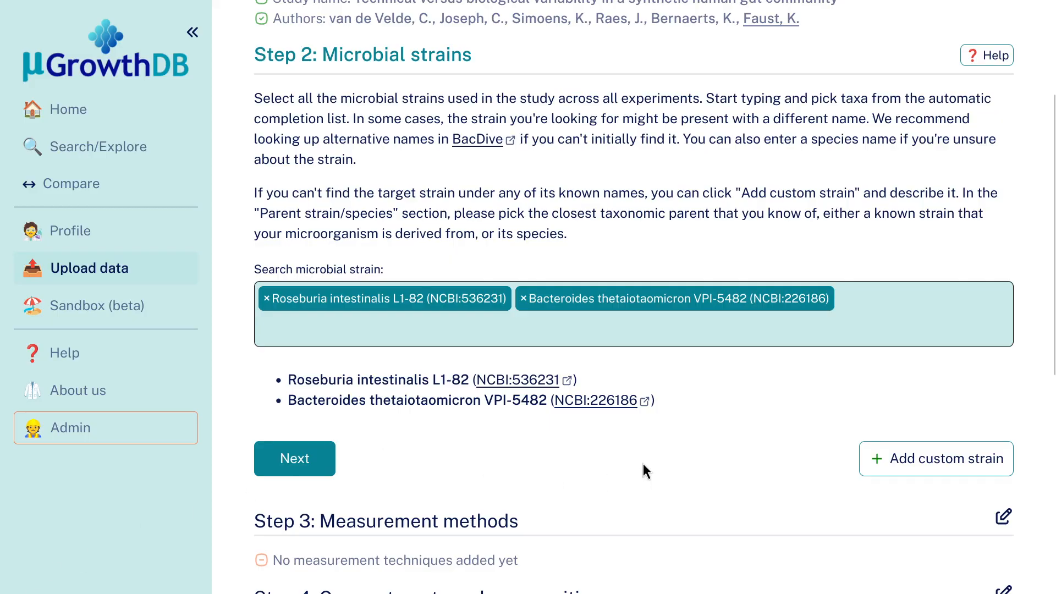
- Add a custom strain entry with Blautia hydrogenotrophica DSM 10507 (NCBI:476272) as its parent strain
{"action": "scroll", "coordinate": [643, 455], "scroll_direction": "down", "scroll_amount": 2}
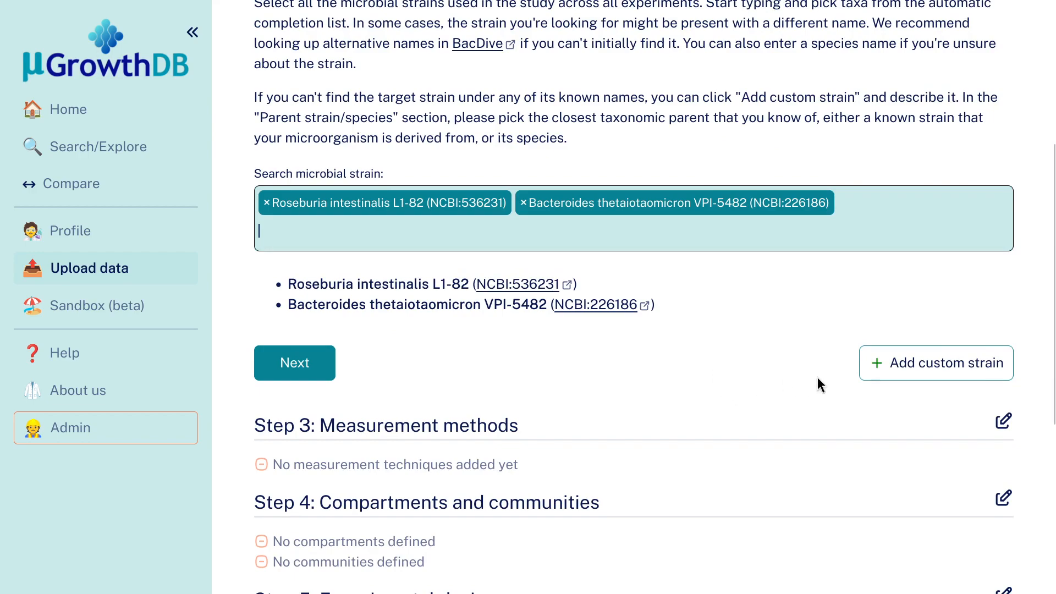
{"action": "left_click", "coordinate": [907, 364]}
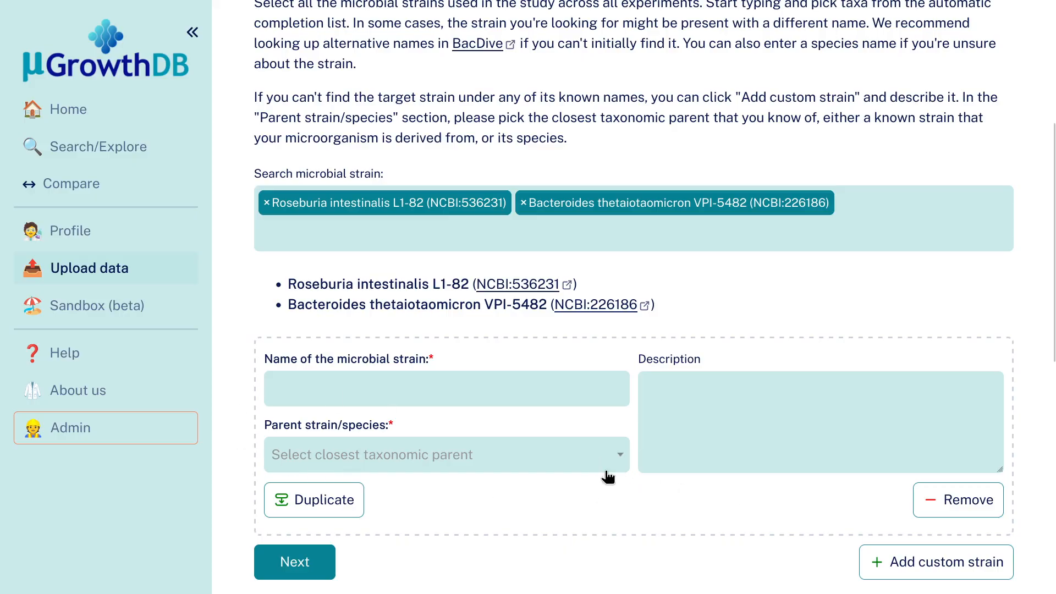
{"action": "left_click", "coordinate": [528, 468]}
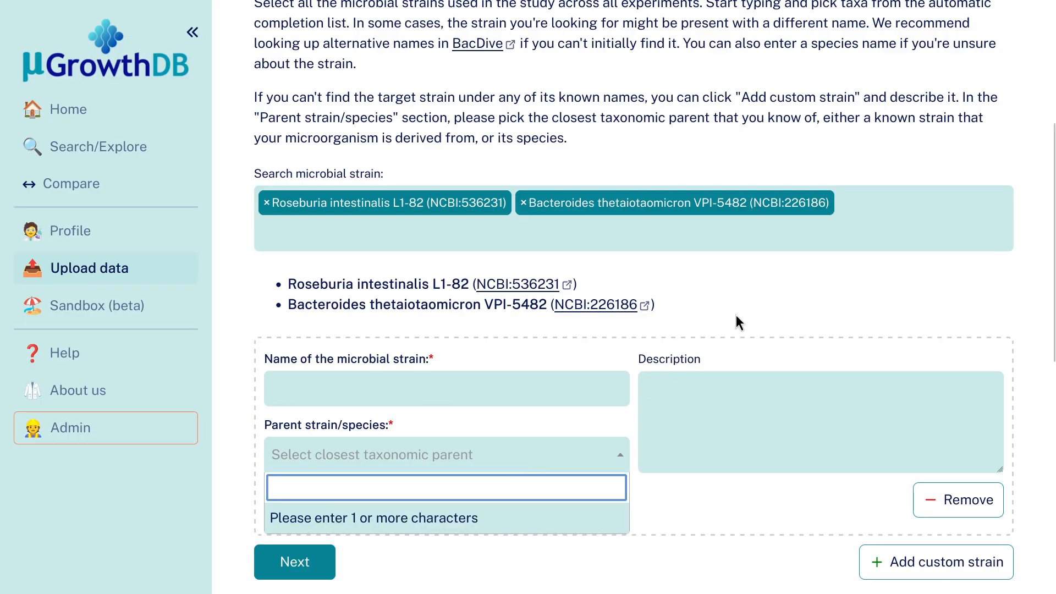
{"action": "type", "text": "bla"}
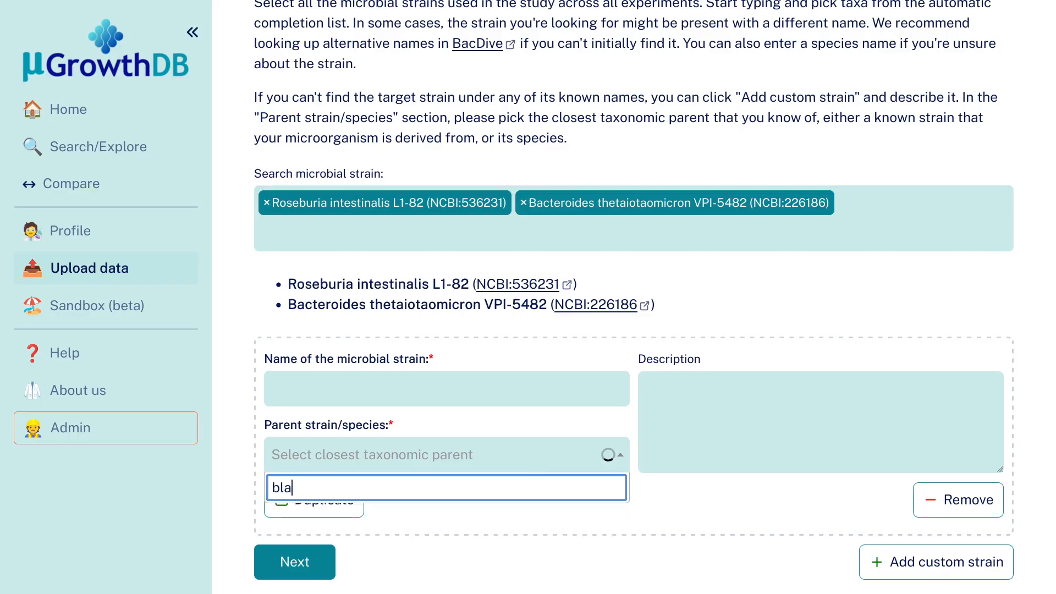
{"action": "type", "text": "utia hydrogeno"}
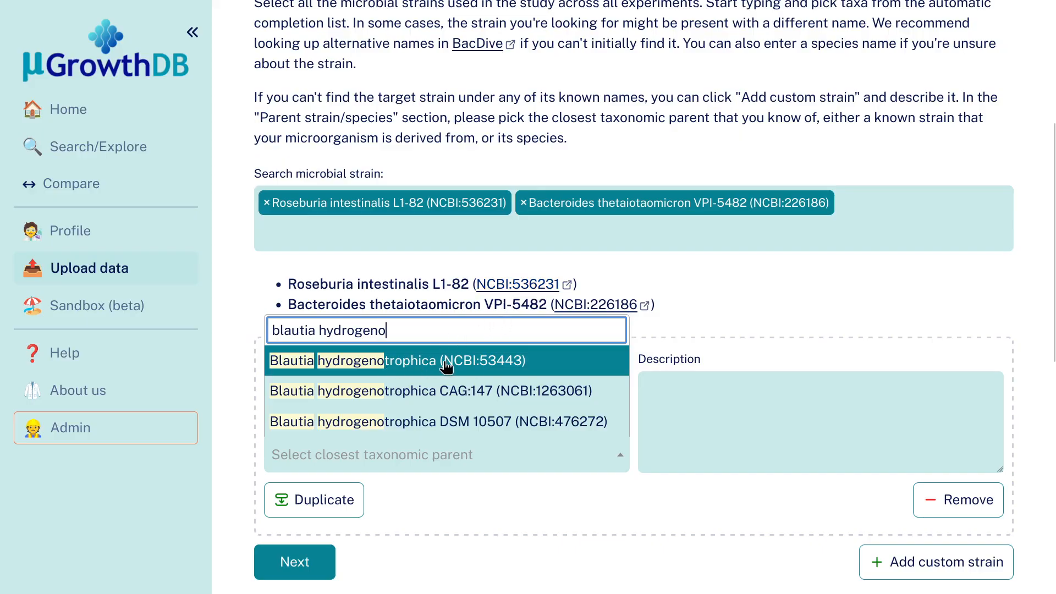
{"action": "left_click", "coordinate": [515, 429]}
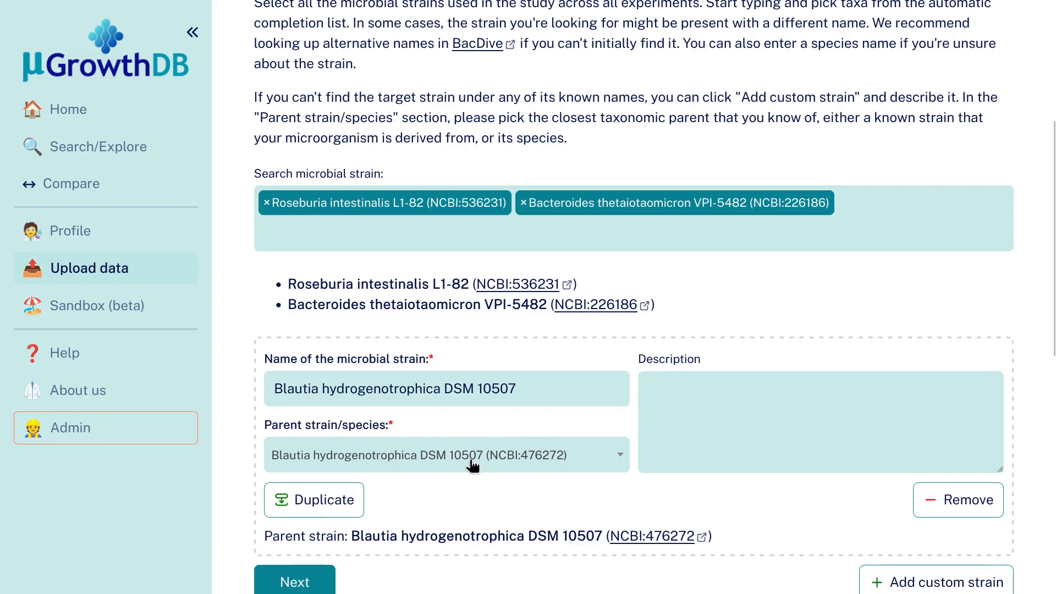
- Rename the custom strain to "Blautia hydrogenotrophica str. CS001" and move on to its description field
{"action": "left_click_drag", "start_coordinate": [444, 388], "coordinate": [550, 385]}
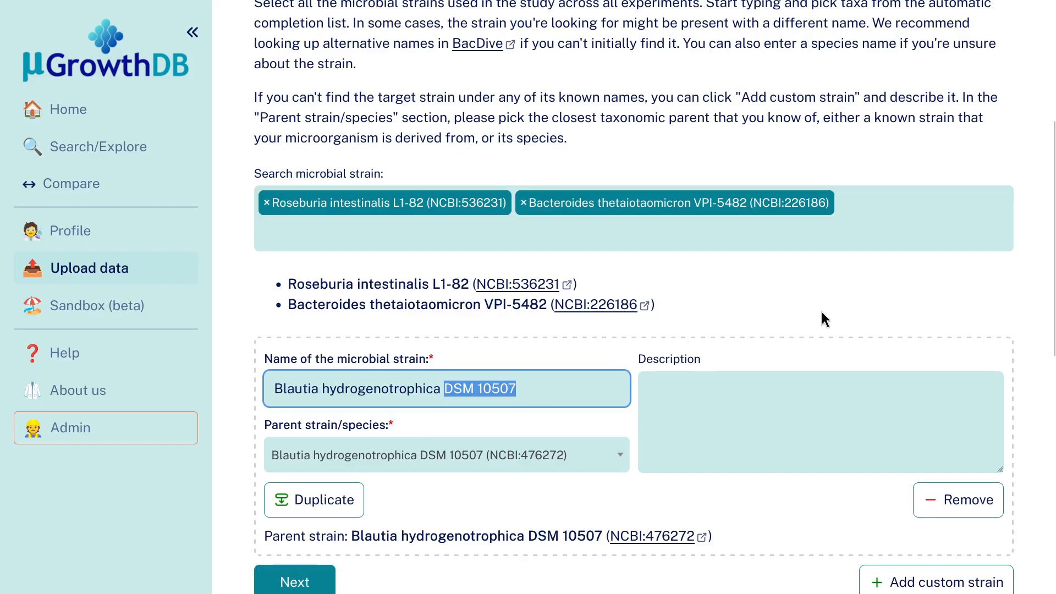
{"action": "type", "text": "st"}
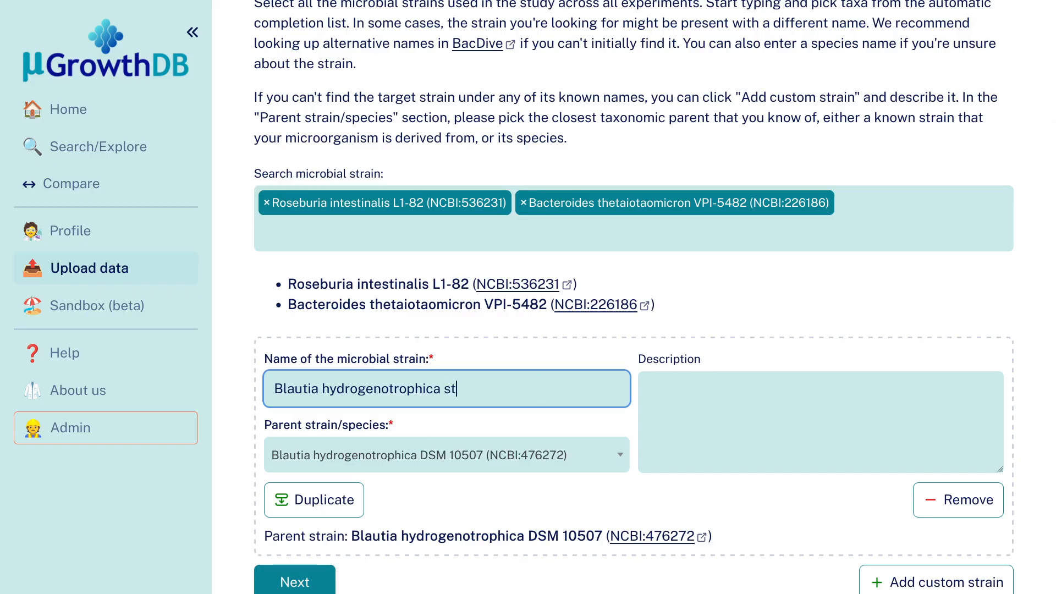
{"action": "type", "text": "r. CS001"}
{"action": "left_click", "coordinate": [849, 379]}
{"action": "scroll", "coordinate": [843, 276], "scroll_direction": "down", "scroll_amount": 2}
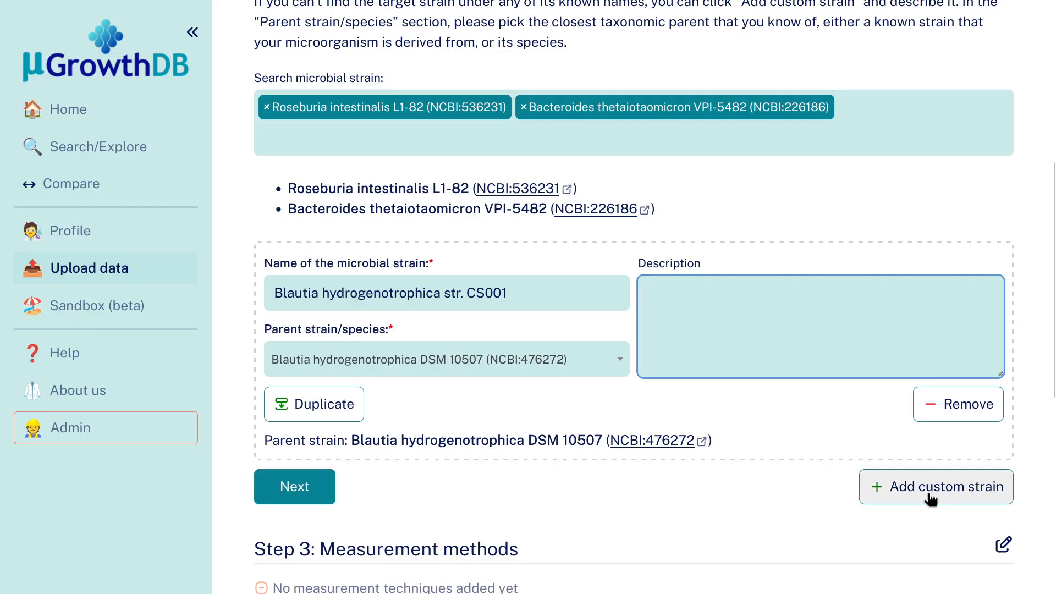
- Duplicate the custom strain, name the copy "Blautia hydrogenotrophica str. CS001" as well, and try to submit the strains
{"action": "left_click", "coordinate": [326, 407]}
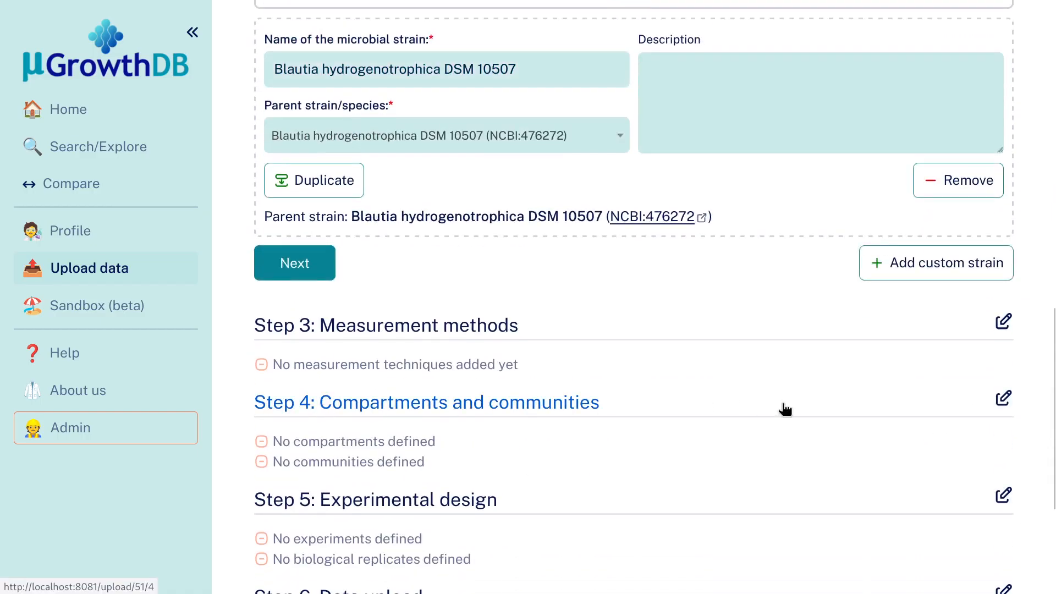
{"action": "scroll", "coordinate": [794, 413], "scroll_direction": "up", "scroll_amount": 5}
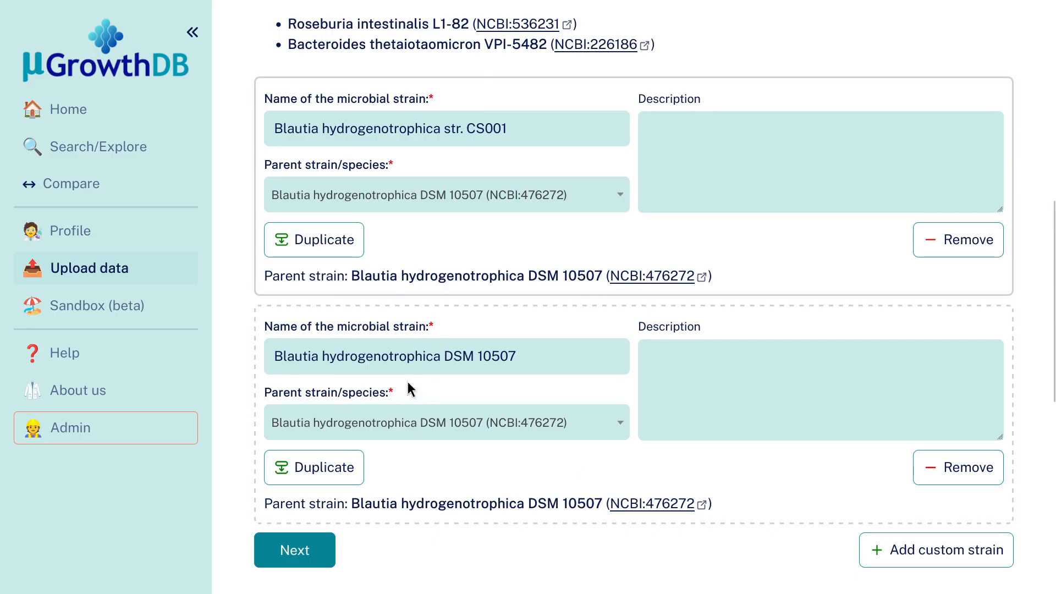
{"action": "triple_click", "coordinate": [446, 128]}
{"action": "key", "text": "ctrl+c"}
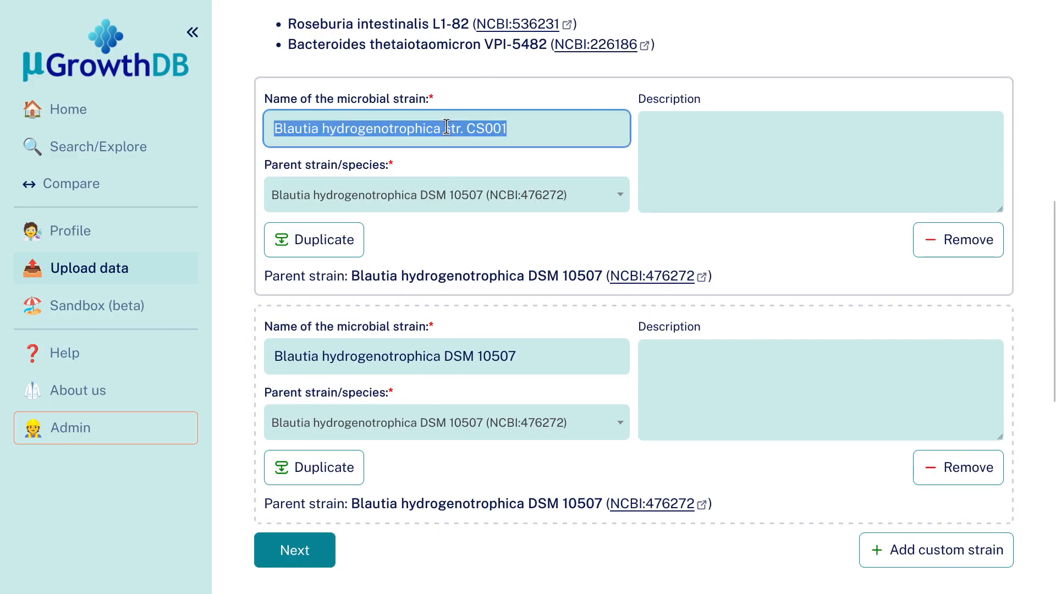
{"action": "triple_click", "coordinate": [495, 347]}
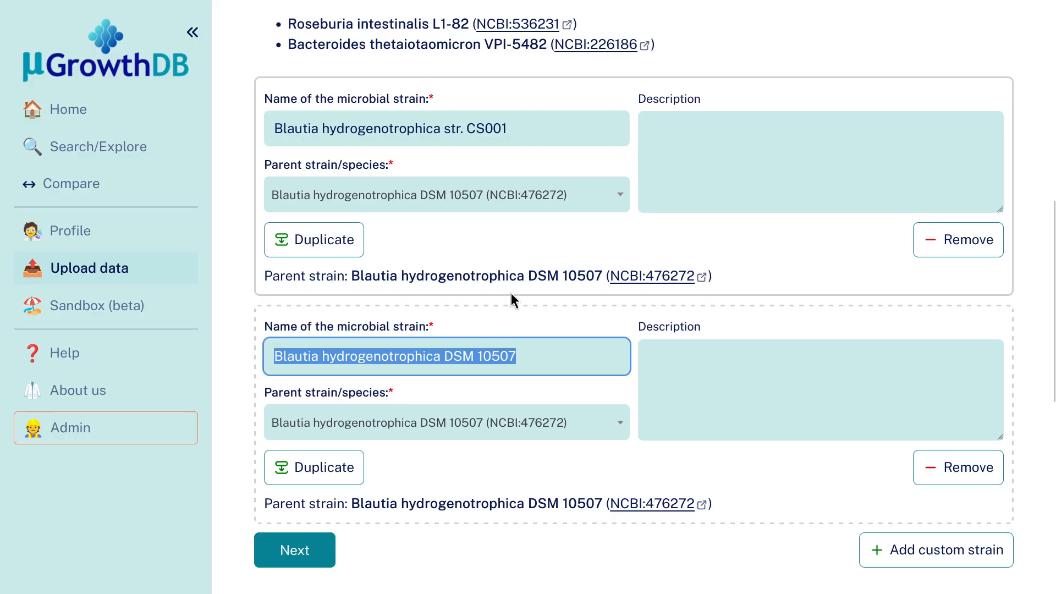
{"action": "key", "text": "ctrl+v"}
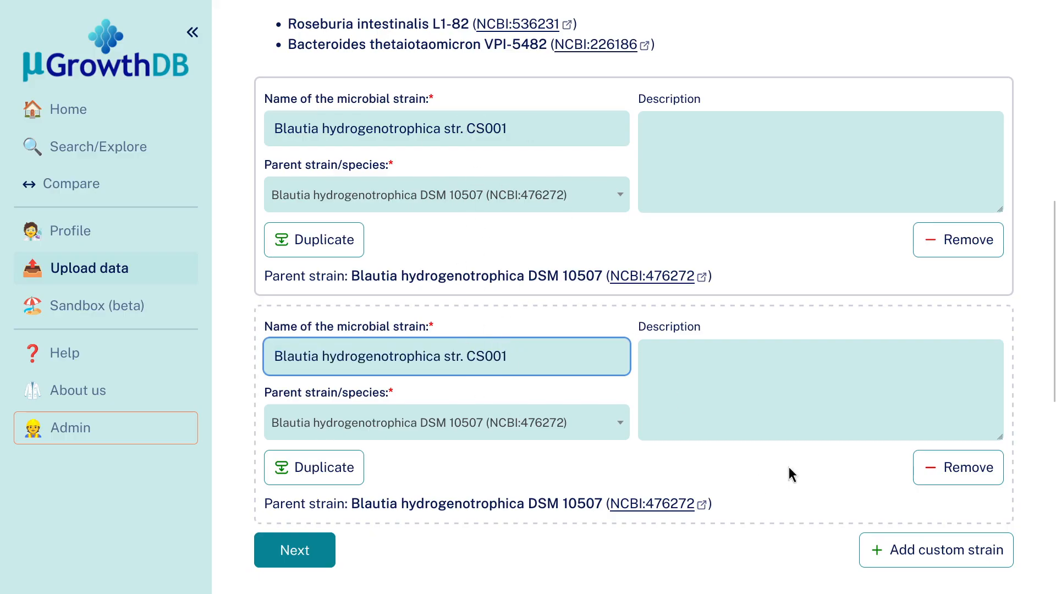
{"action": "left_click", "coordinate": [939, 552]}
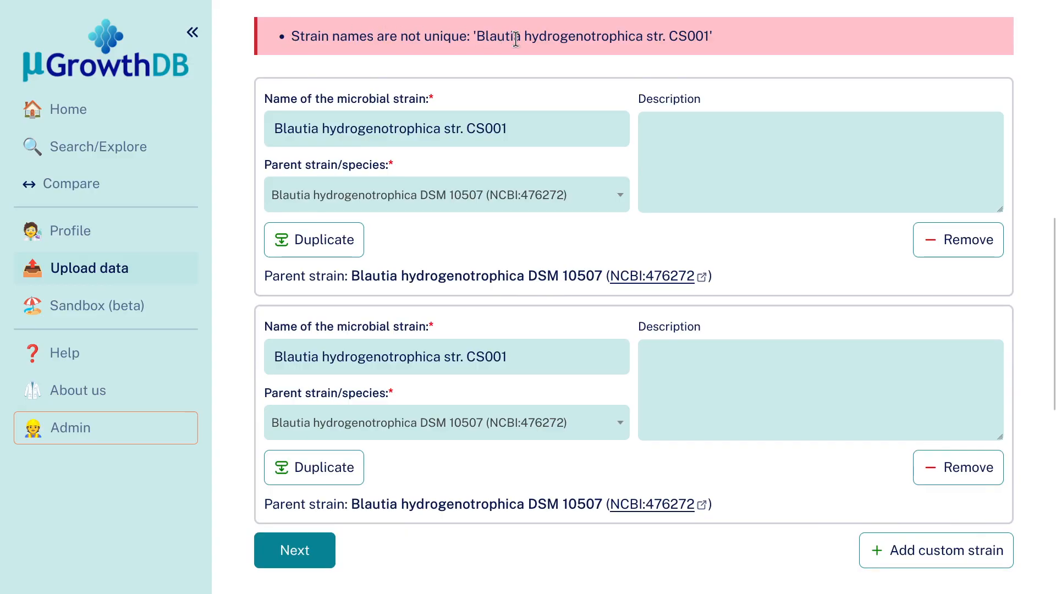
- Rename the duplicated strain to "Blautia hydrogenotrophica str. CS002", and remove that duplicate entry
{"action": "left_click", "coordinate": [517, 357]}
{"action": "key", "text": "BackSpace"}
{"action": "type", "text": "2"}
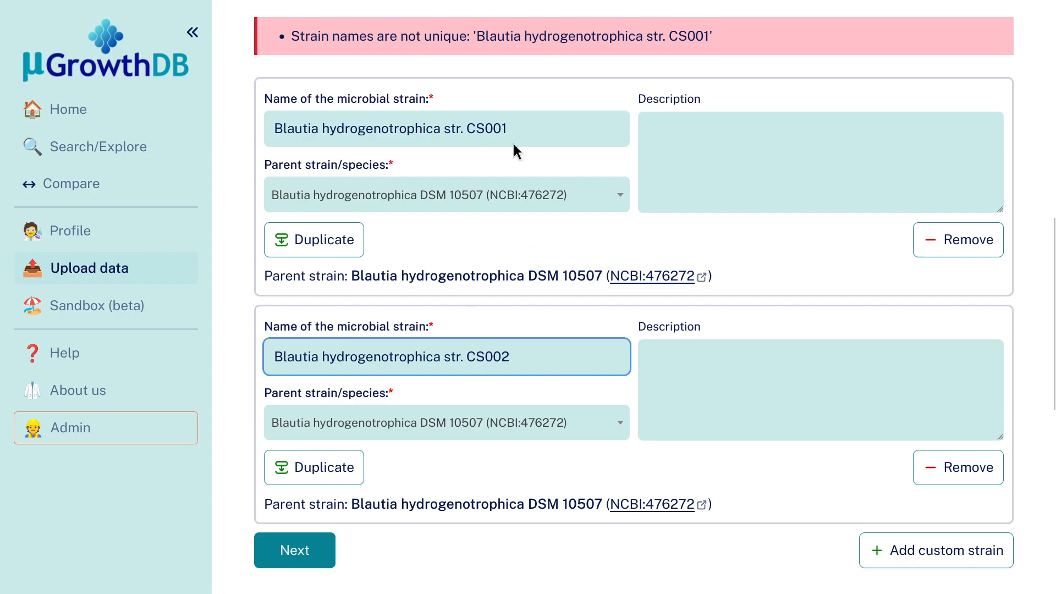
{"action": "left_click", "coordinate": [929, 466]}
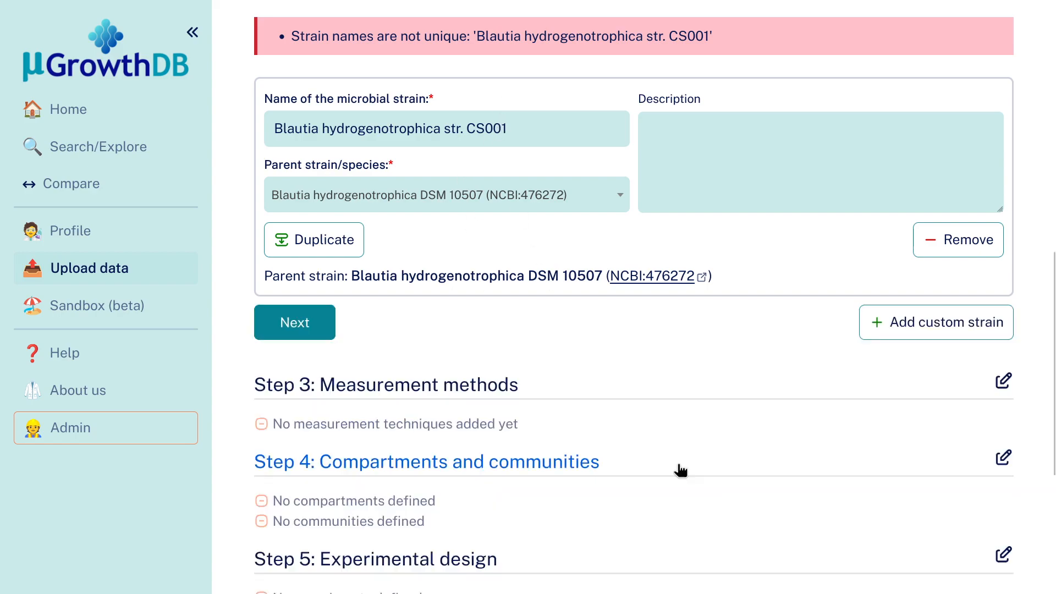
- Add a blank custom strain entry below the existing one and remove it again
{"action": "scroll", "coordinate": [664, 432], "scroll_direction": "up", "scroll_amount": 2}
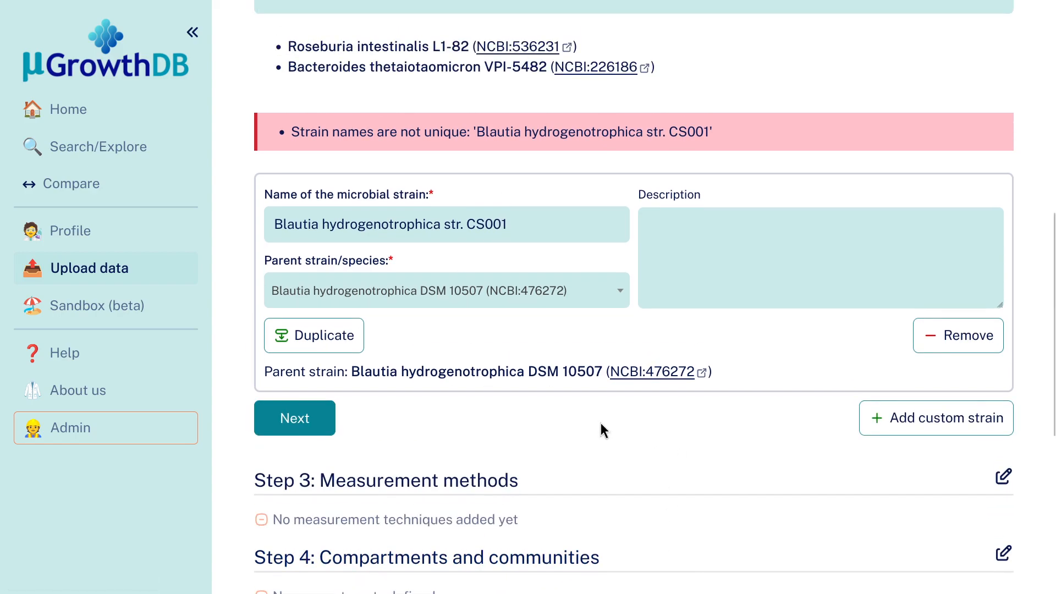
{"action": "left_click", "coordinate": [873, 418]}
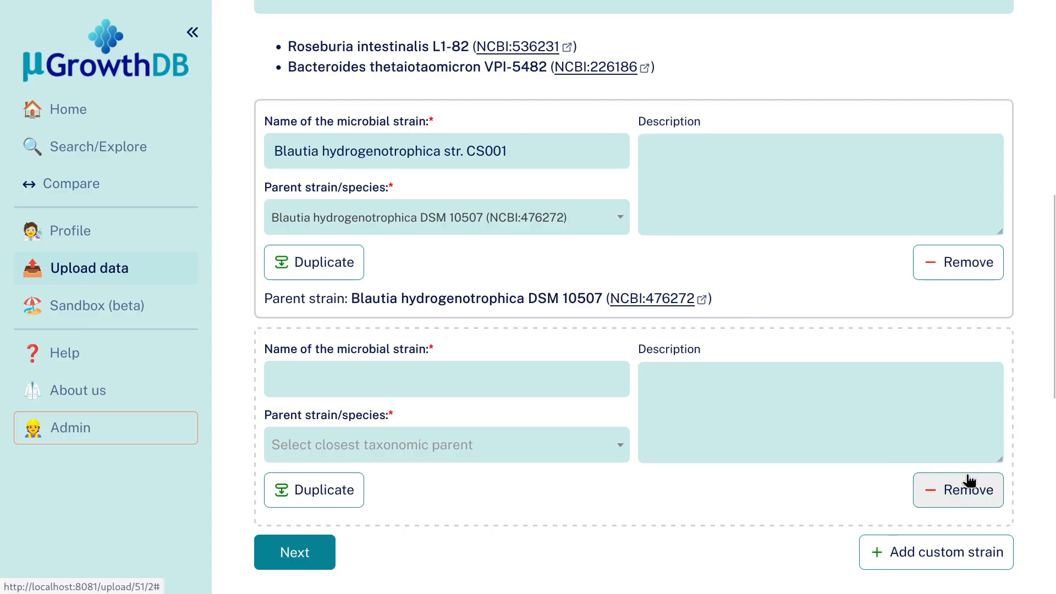
{"action": "left_click", "coordinate": [935, 495]}
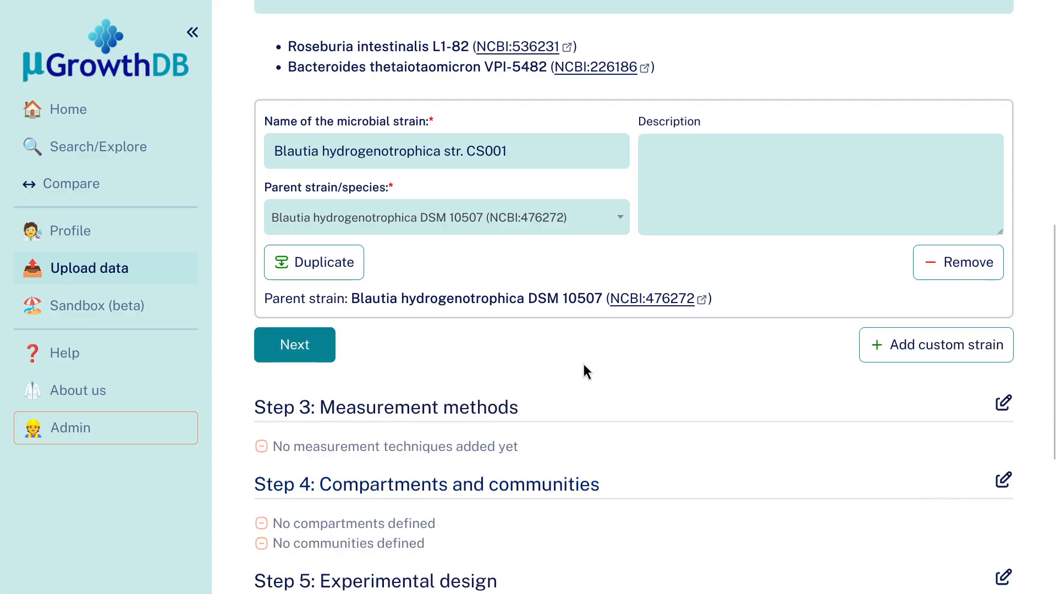
- Submit the microbial strains step with the two known strains and the single custom Blautia hydrogenotrophica strain
{"action": "scroll", "coordinate": [649, 398], "scroll_direction": "up", "scroll_amount": 1}
{"action": "scroll", "coordinate": [648, 399], "scroll_direction": "up", "scroll_amount": 3}
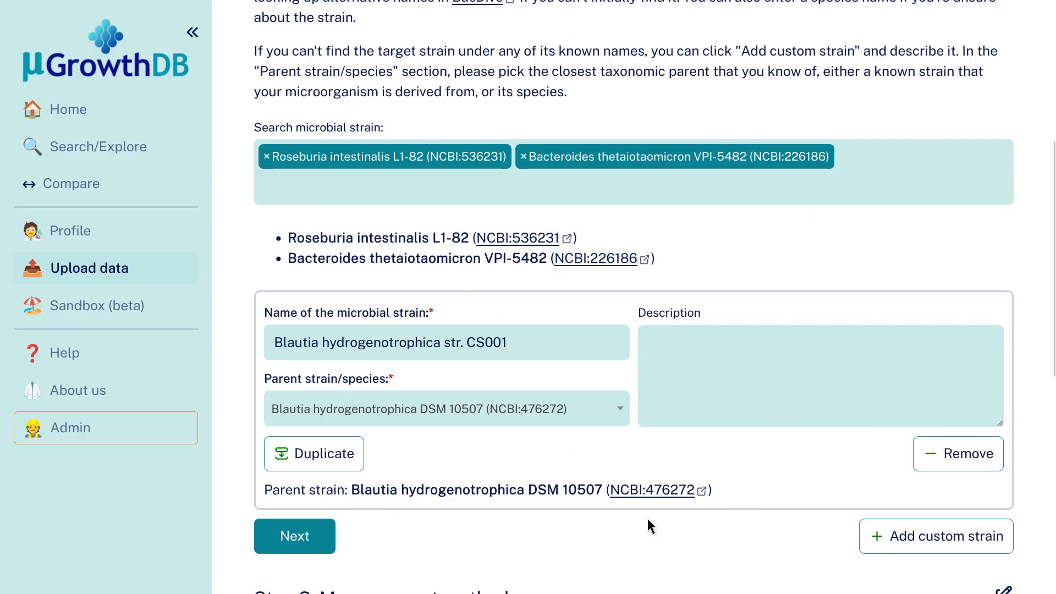
{"action": "left_click", "coordinate": [309, 543]}
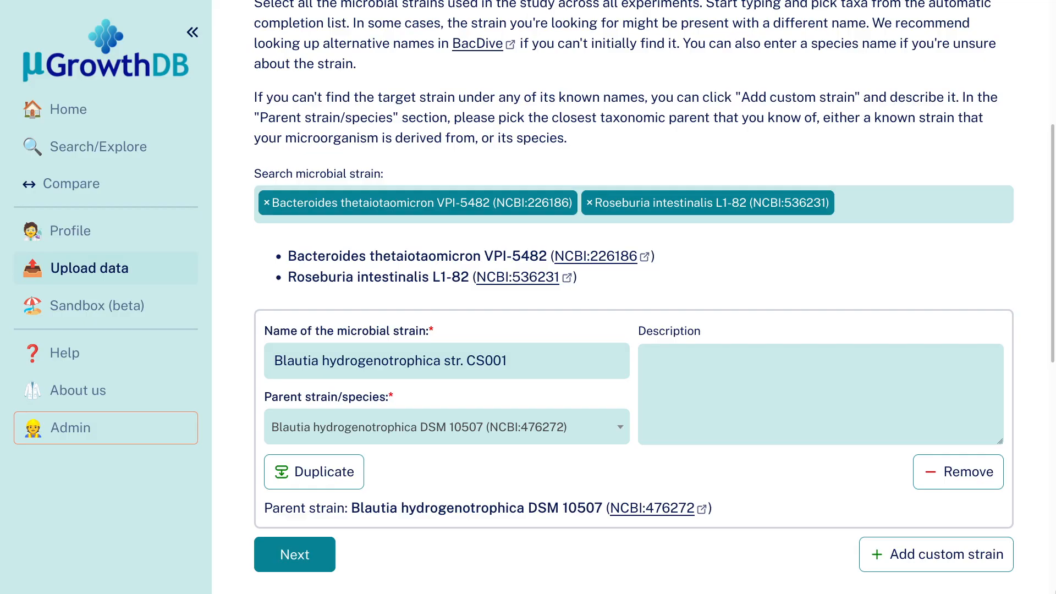
- Review the lab's address, citation and contact information on the About us page, and return to the microbial strains form
{"action": "left_click", "coordinate": [97, 391]}
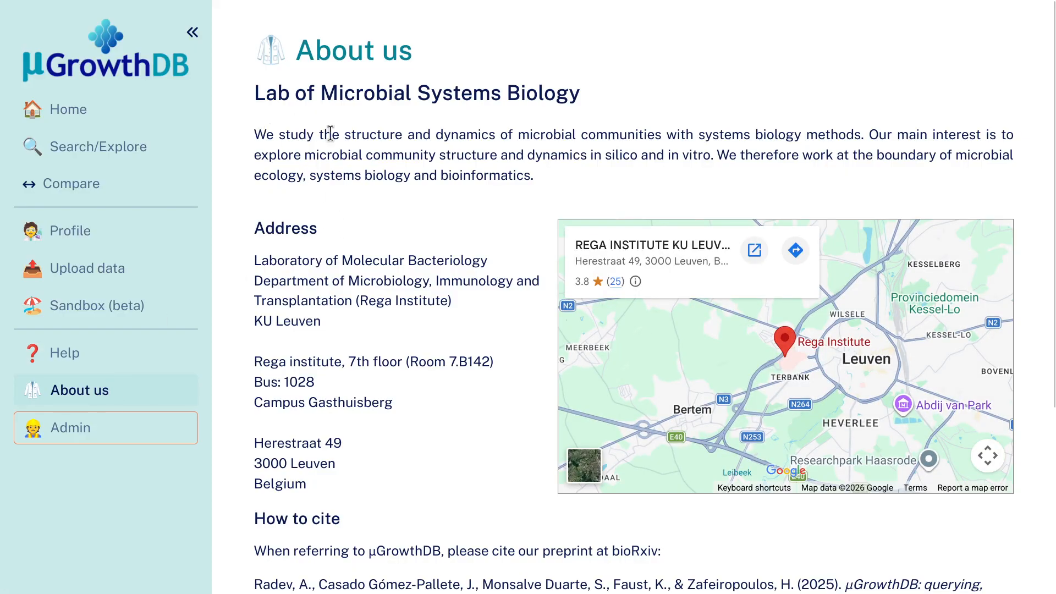
{"action": "scroll", "coordinate": [420, 167], "scroll_direction": "down", "scroll_amount": 5}
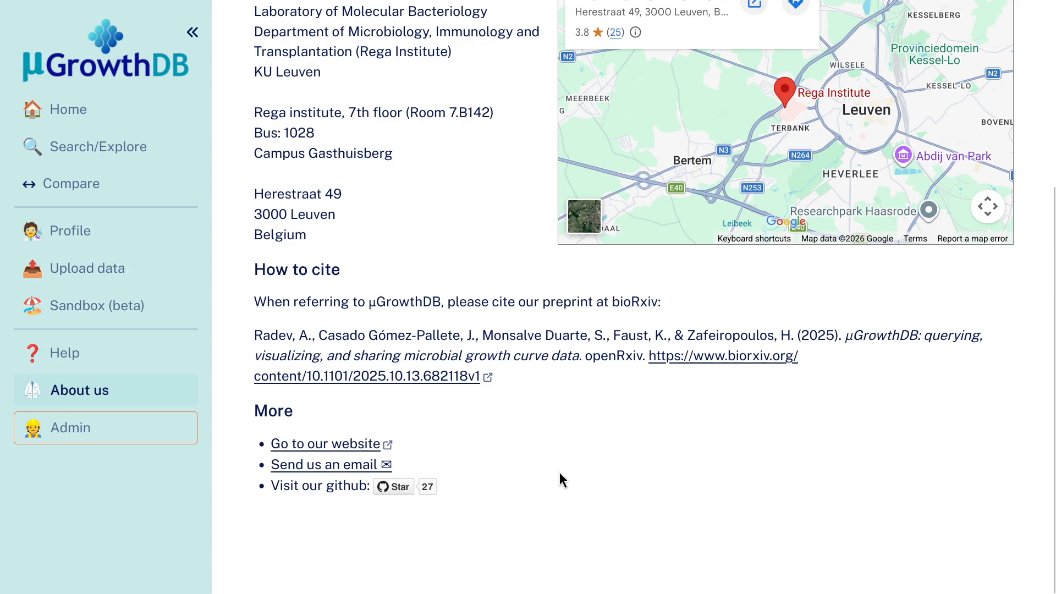
{"action": "scroll", "coordinate": [521, 466], "scroll_direction": "up", "scroll_amount": 3}
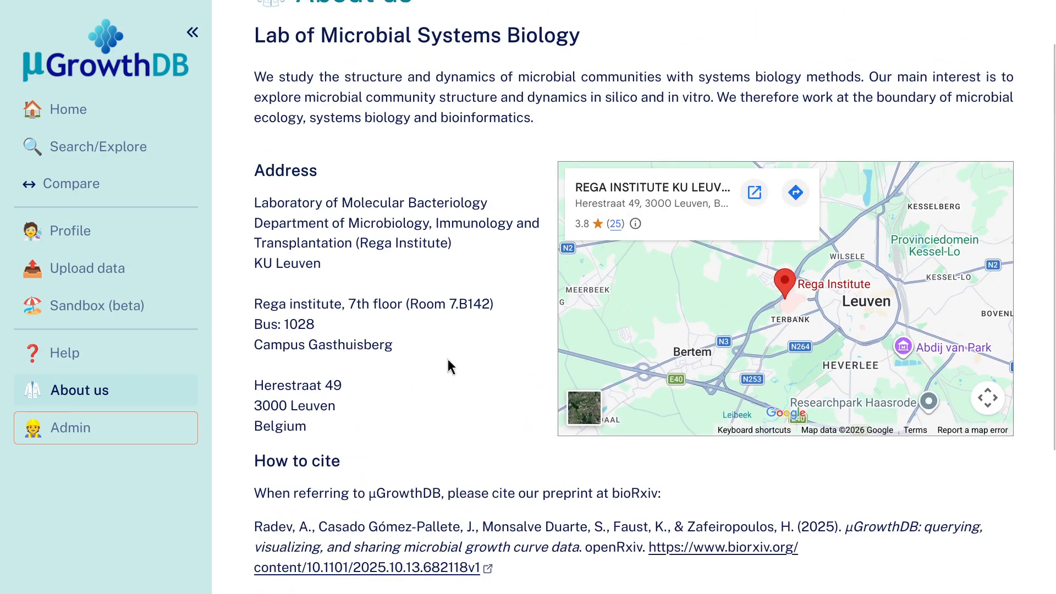
{"action": "key", "text": "ctrl+Tab"}
{"action": "scroll", "coordinate": [559, 282], "scroll_direction": "down", "scroll_amount": 2}
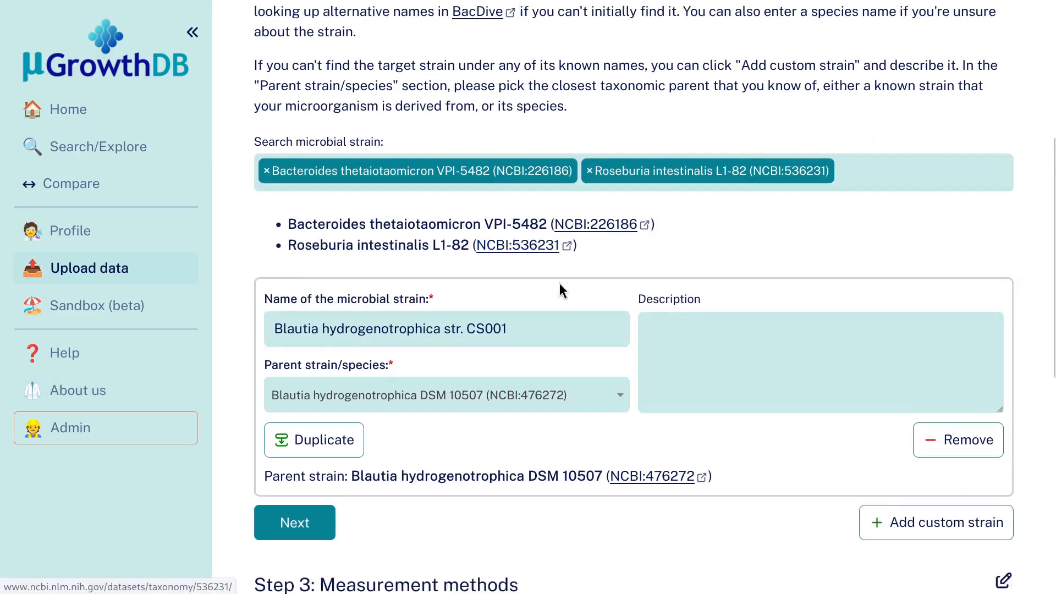